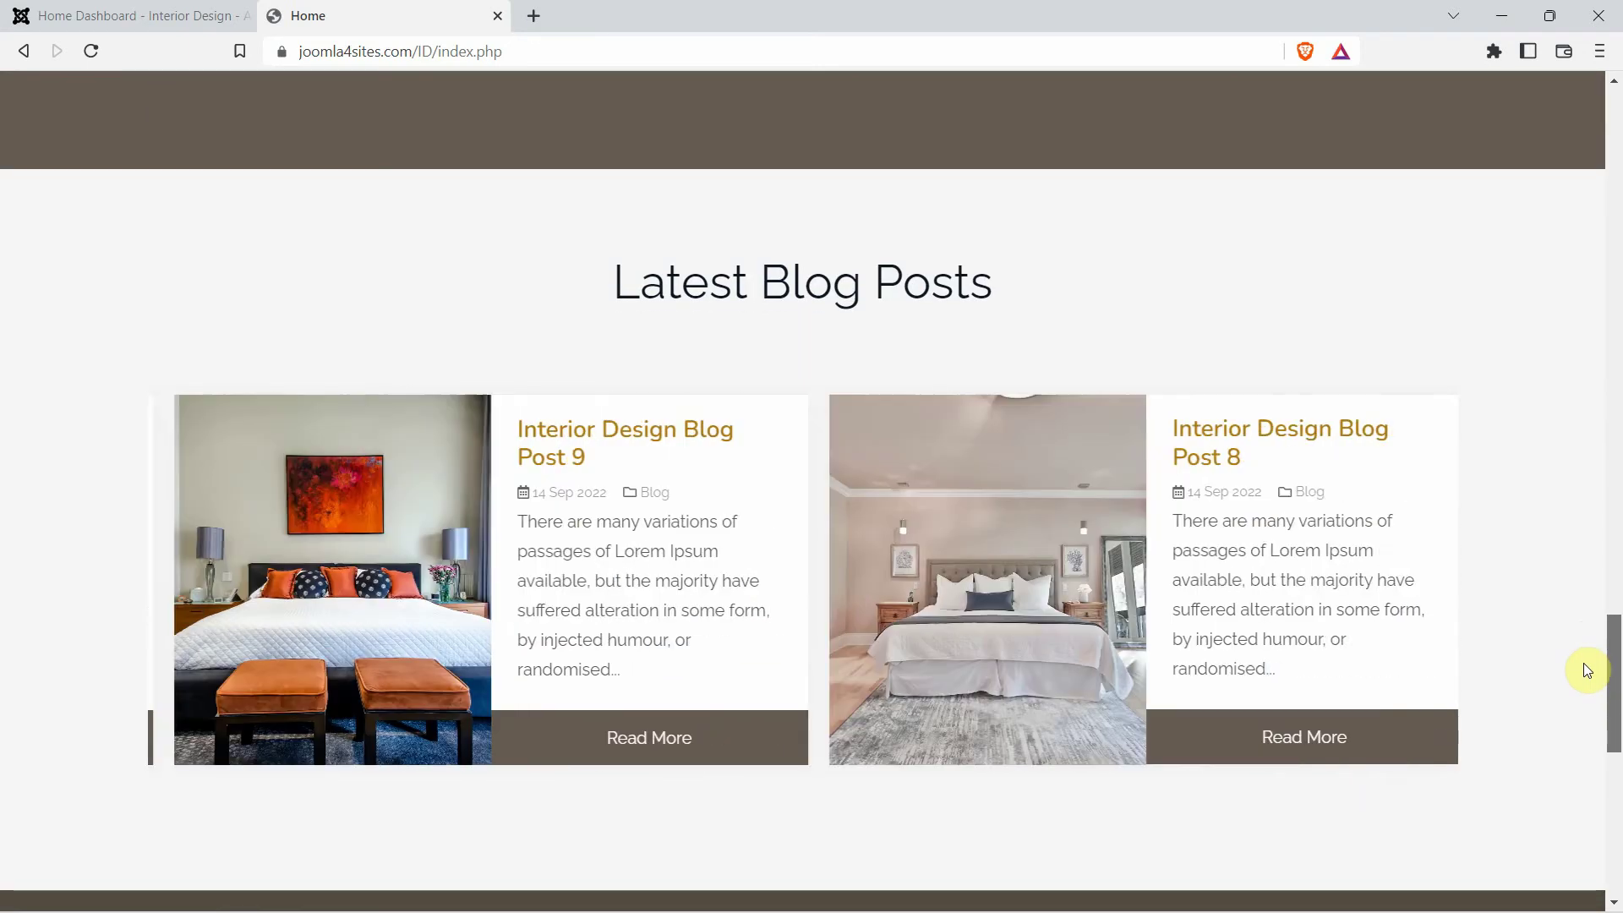
- Examine the home page's URL, highlighting its index.php part
drag(1584, 663, 1387, 105)
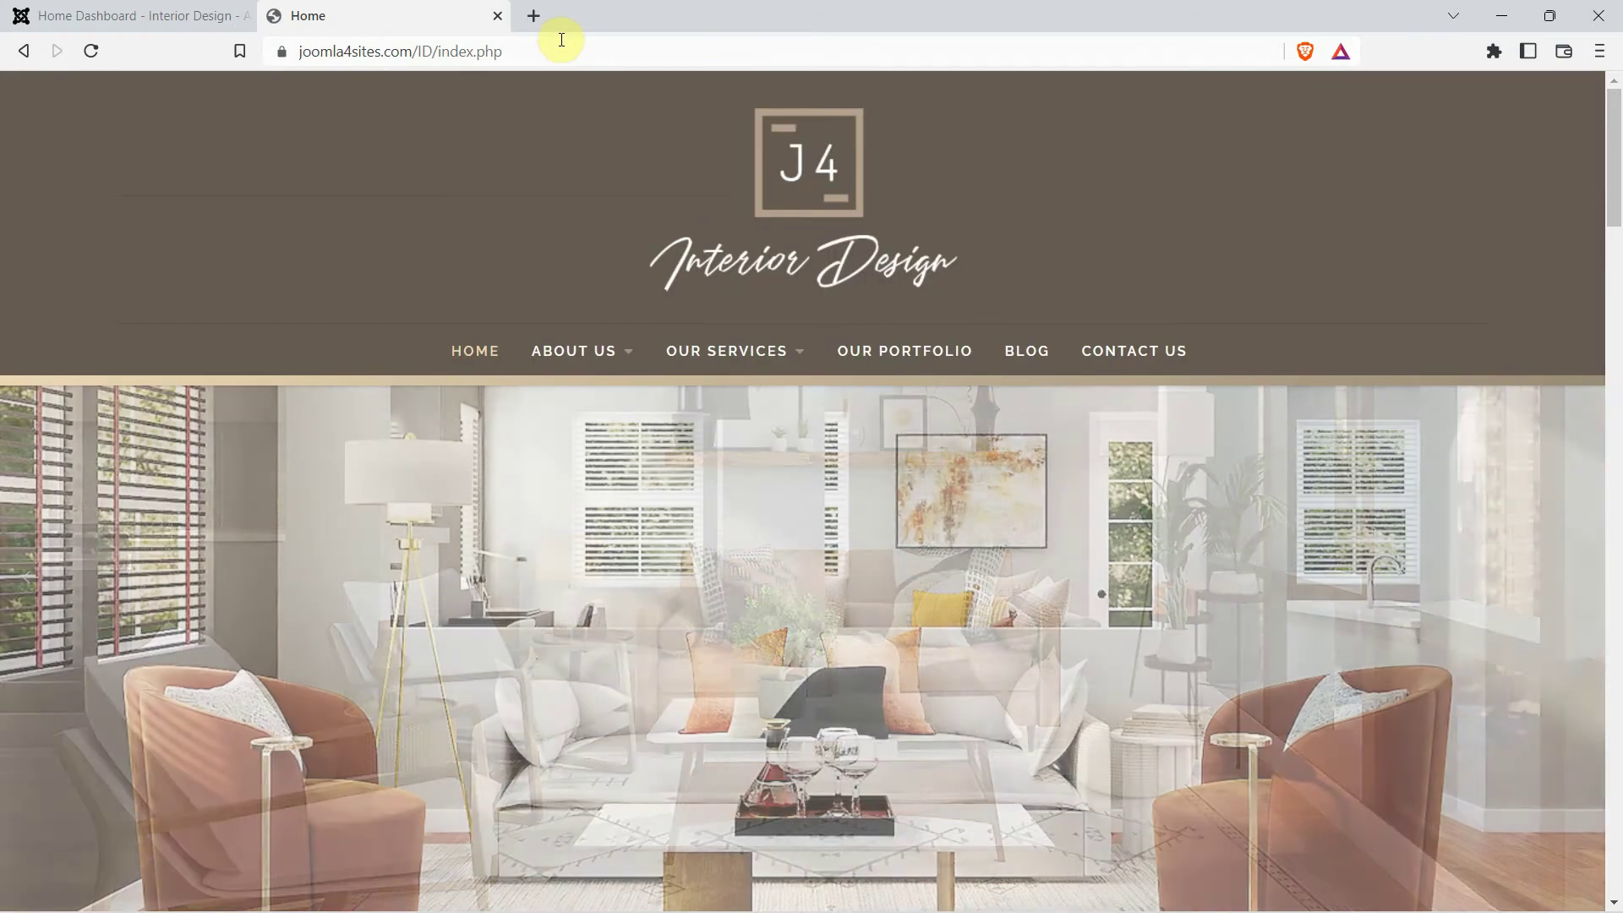
click(557, 41)
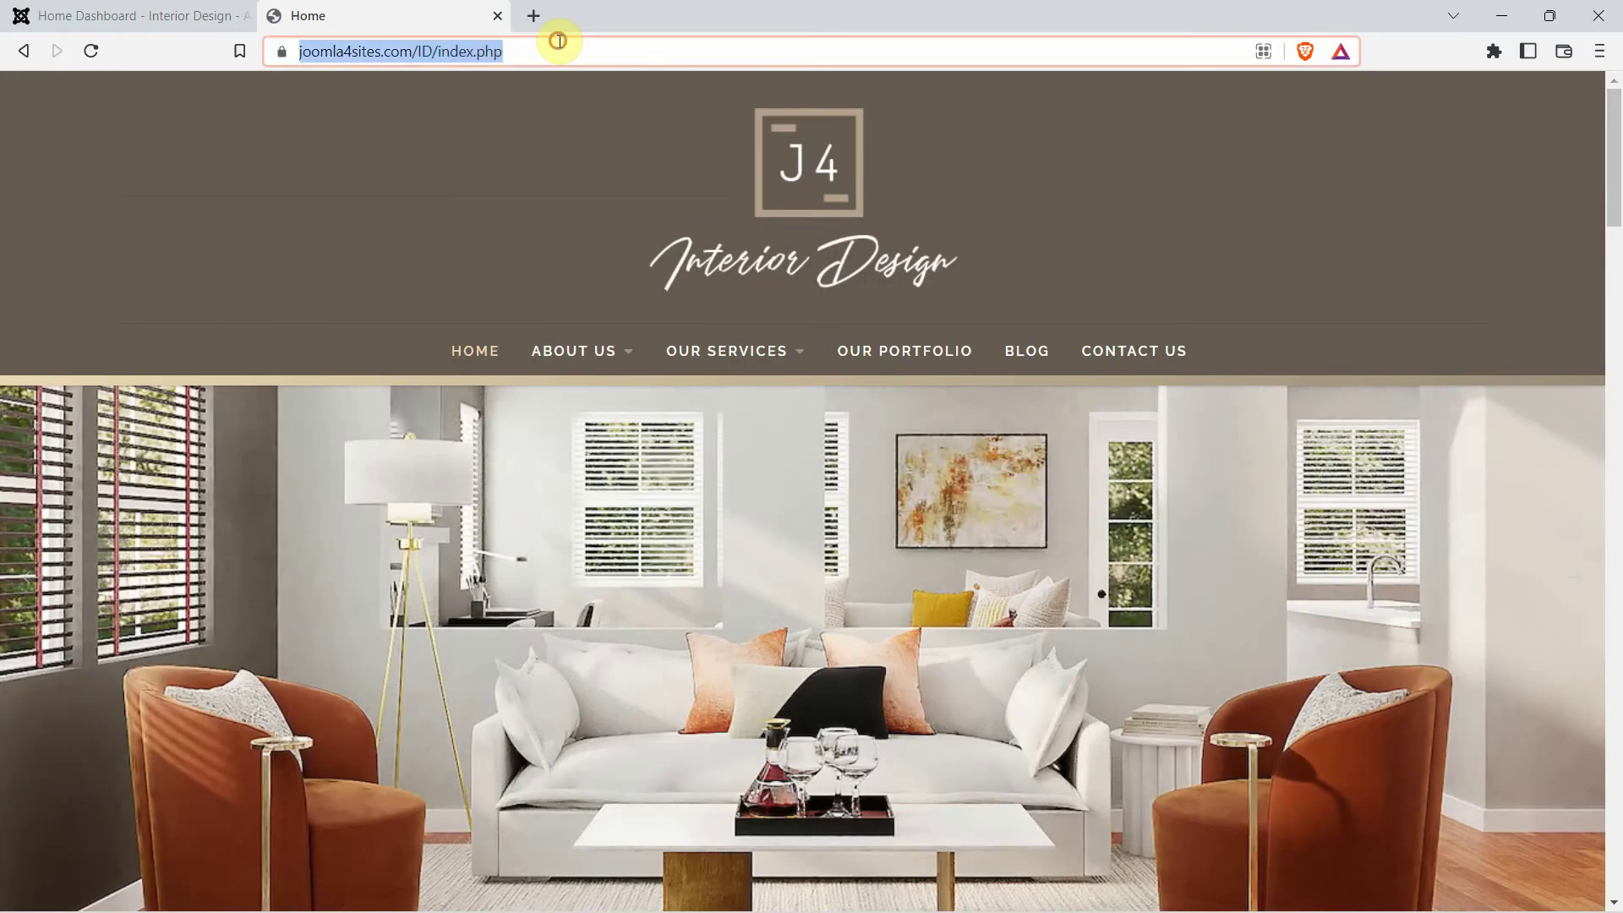
click(541, 49)
drag(550, 51, 496, 51)
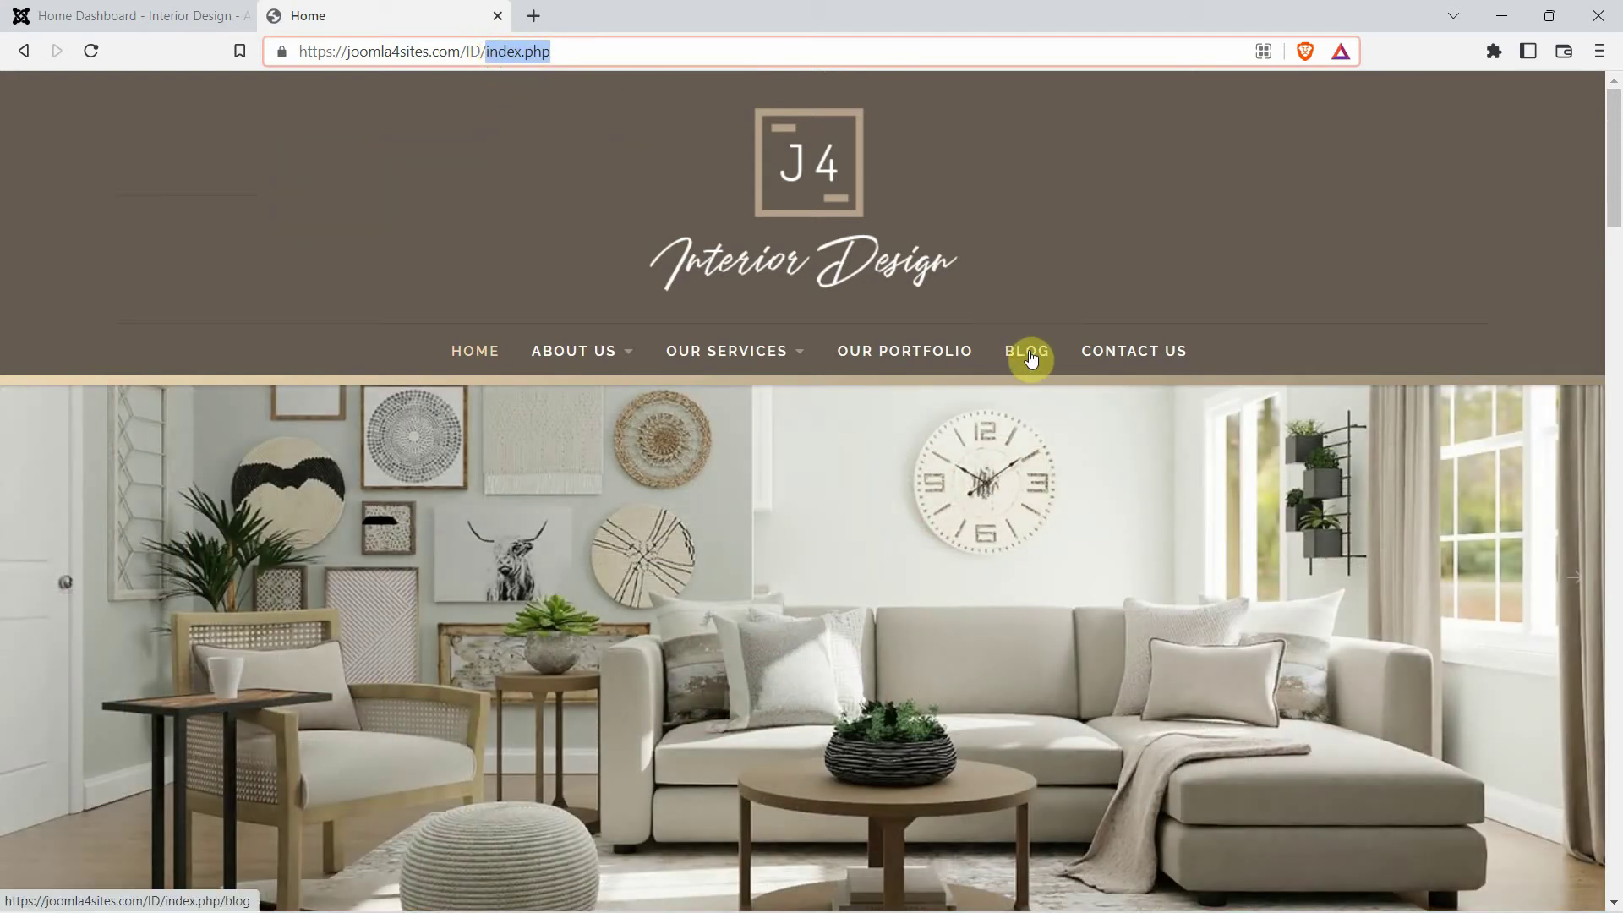
- Open Interior Design Blog Post 9 from the blog page and inspect index.php and the number ID 19 in its URL
click(1030, 358)
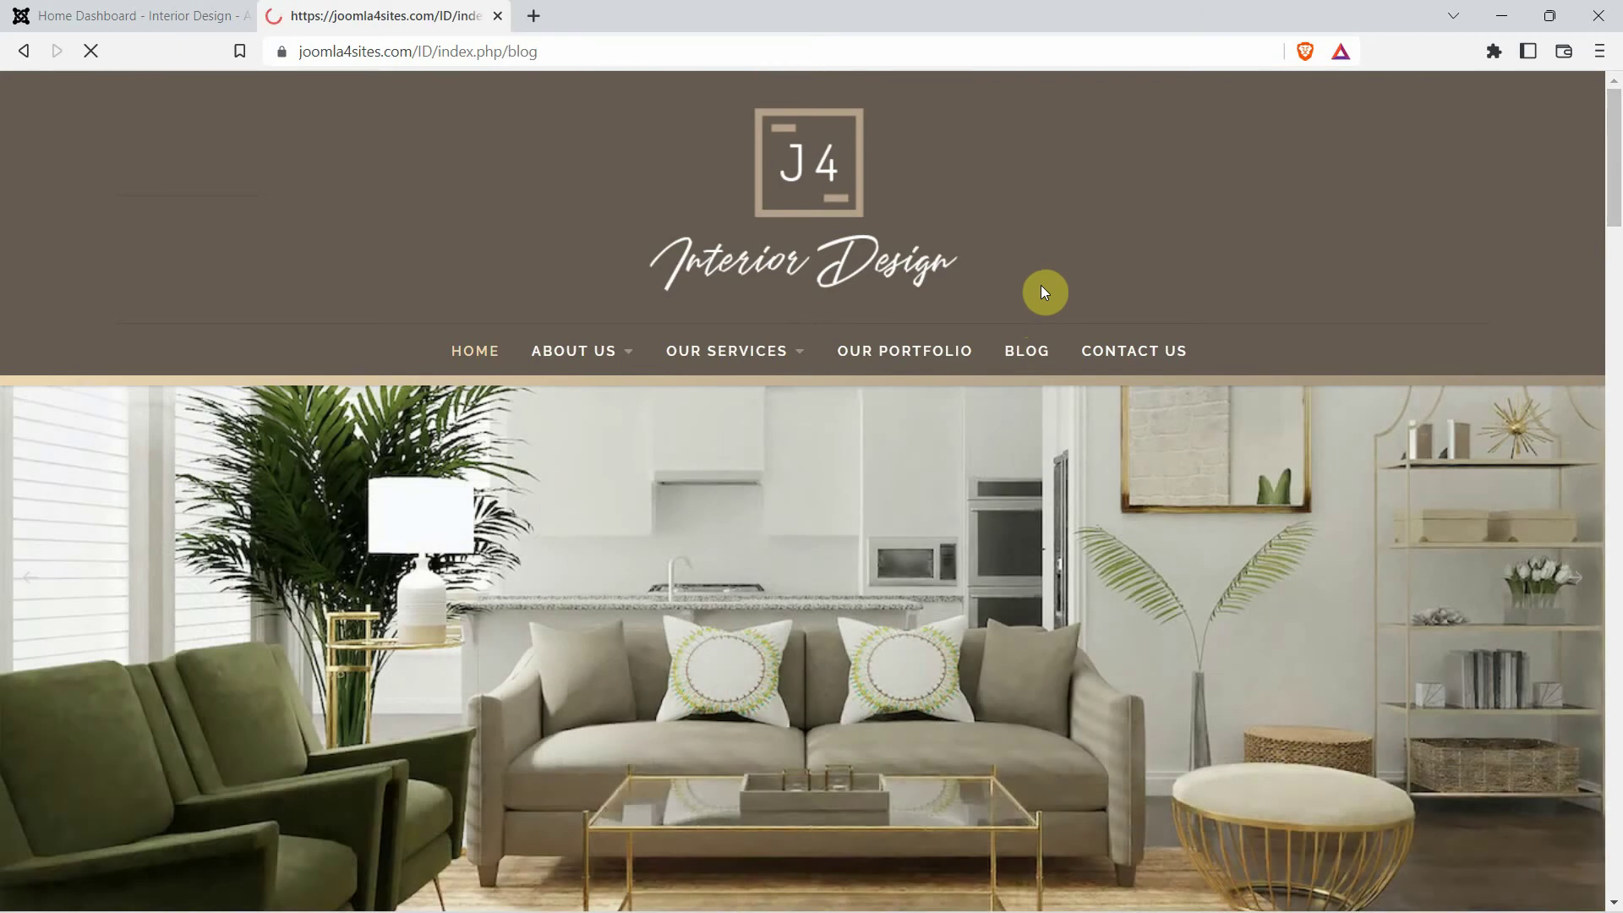
scroll(828, 468, down, 7)
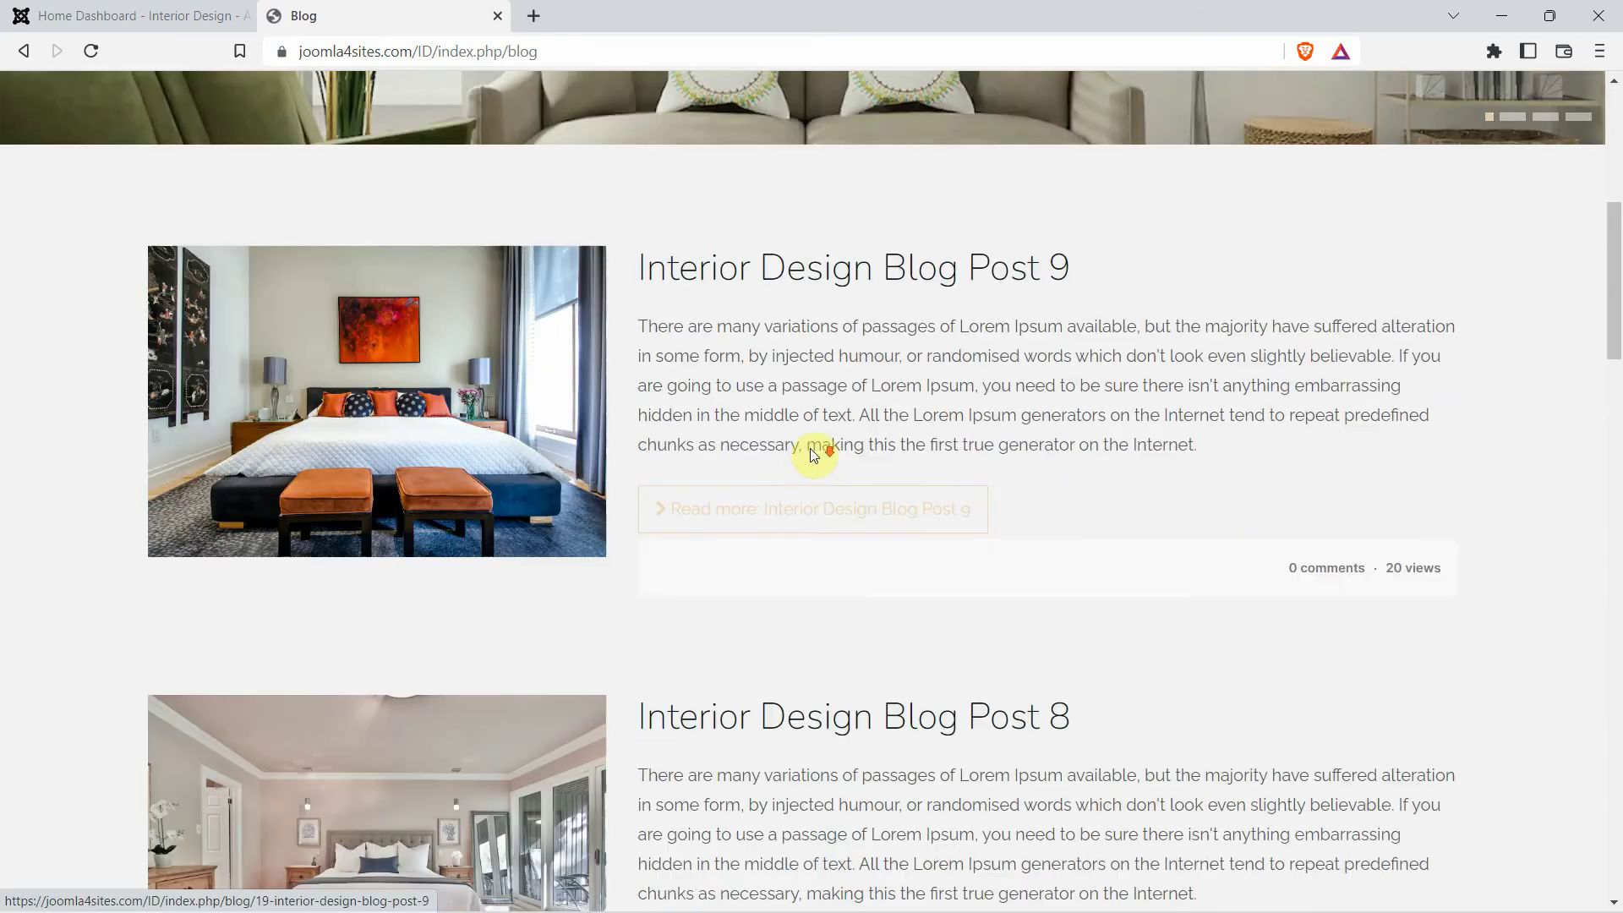
click(860, 490)
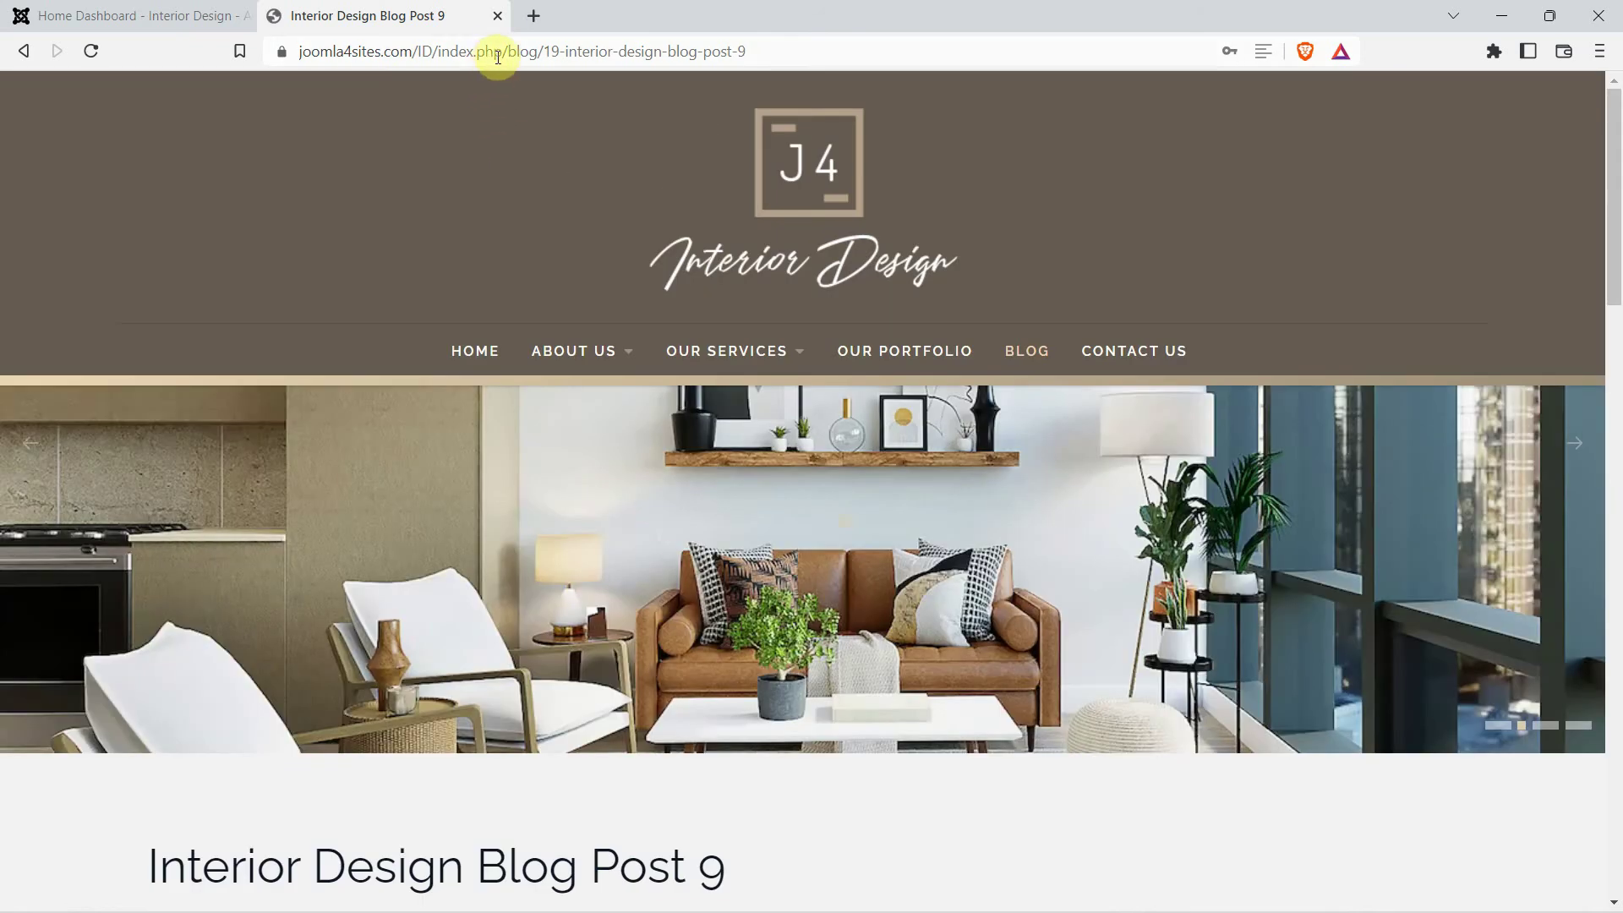
drag(501, 53, 439, 54)
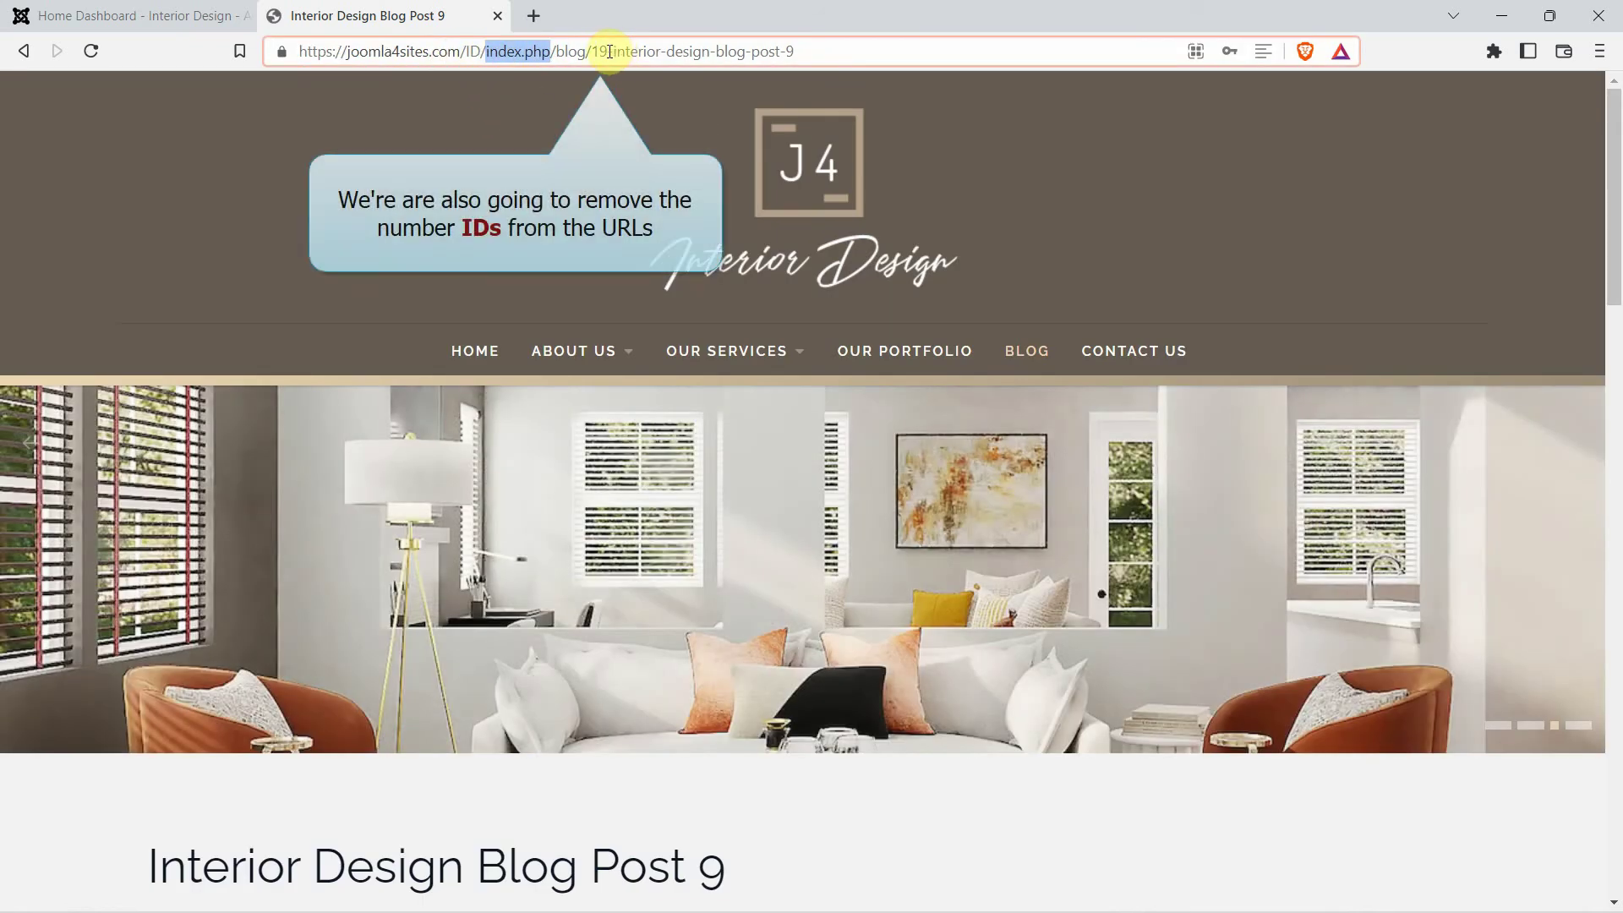
click(601, 52)
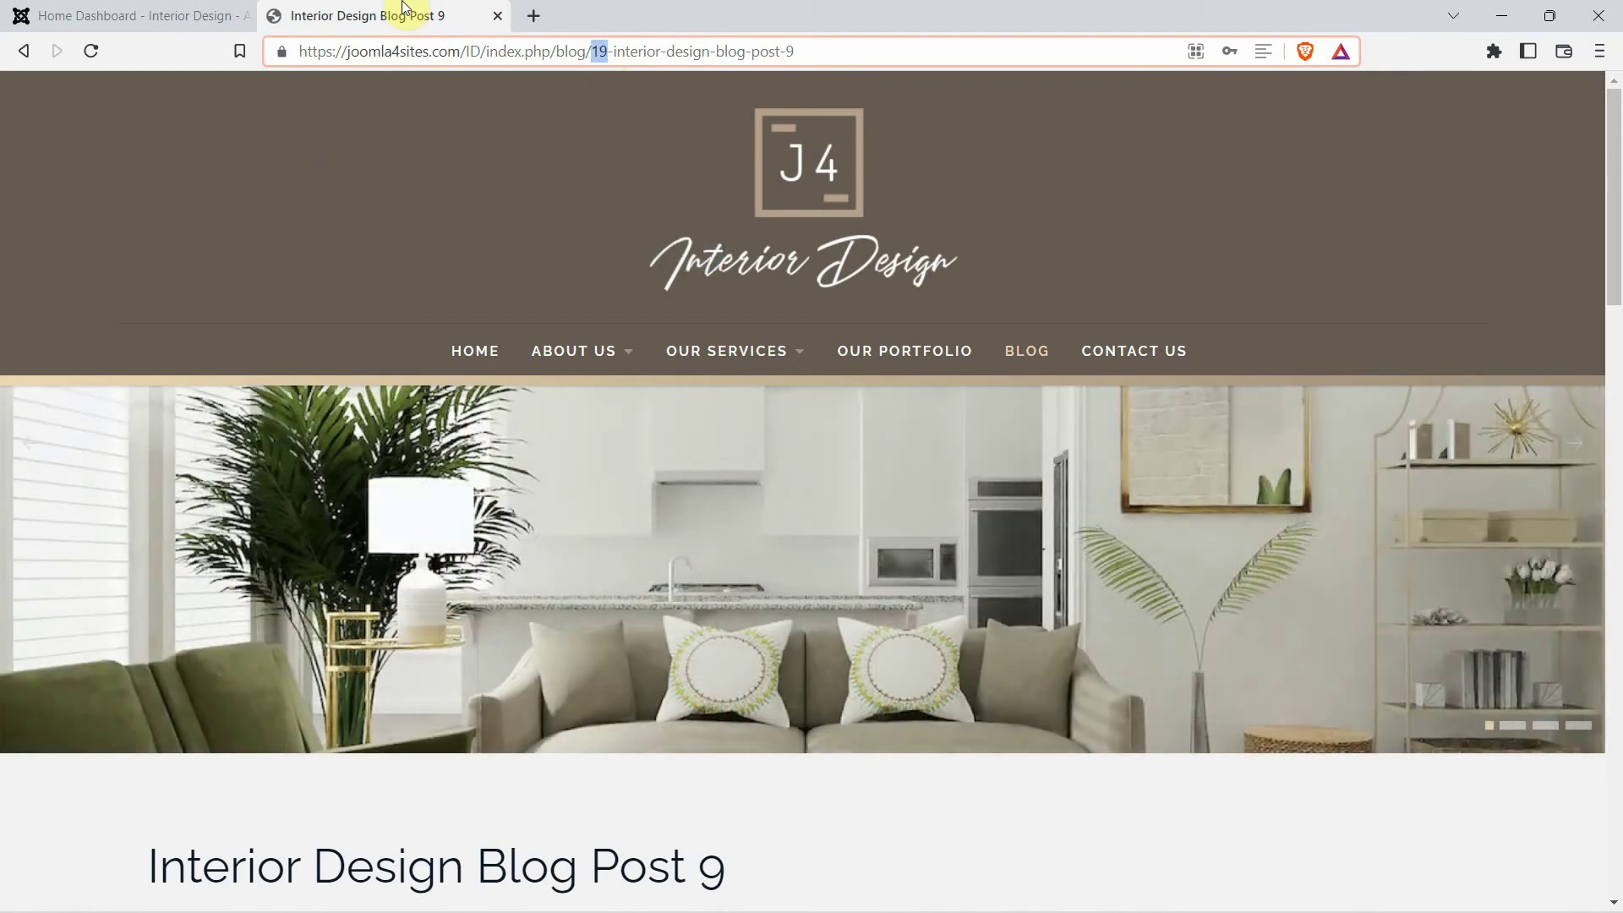
- Enable Use URL Rewriting in the SEO section of Joomla's Global Configuration and save the configuration
click(158, 14)
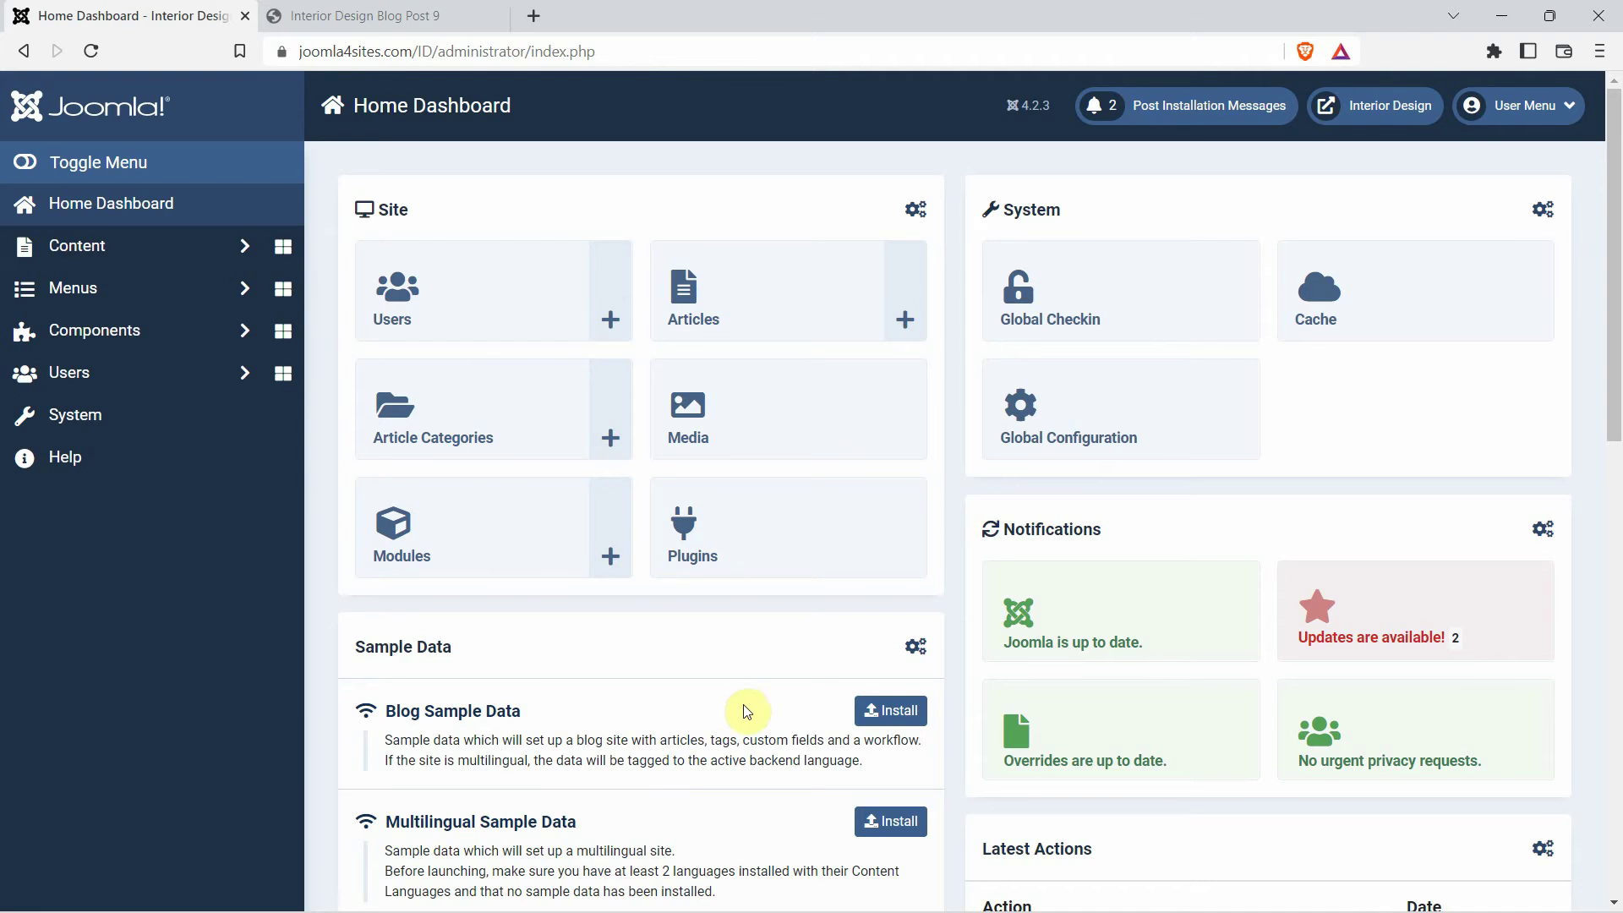
click(1152, 443)
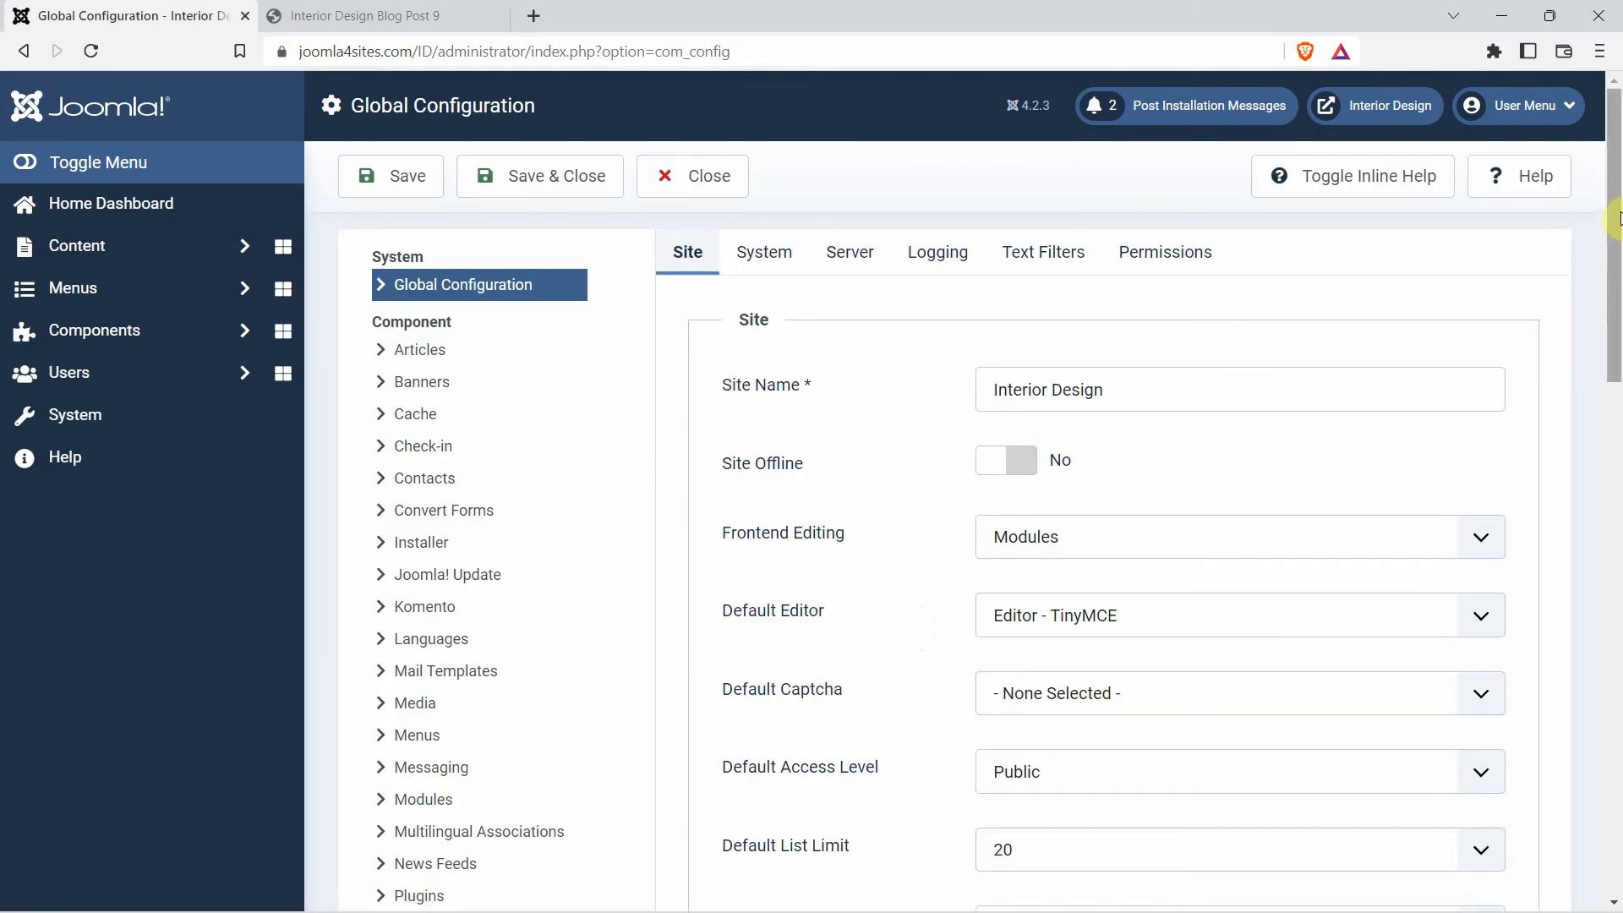
drag(1617, 217, 1617, 623)
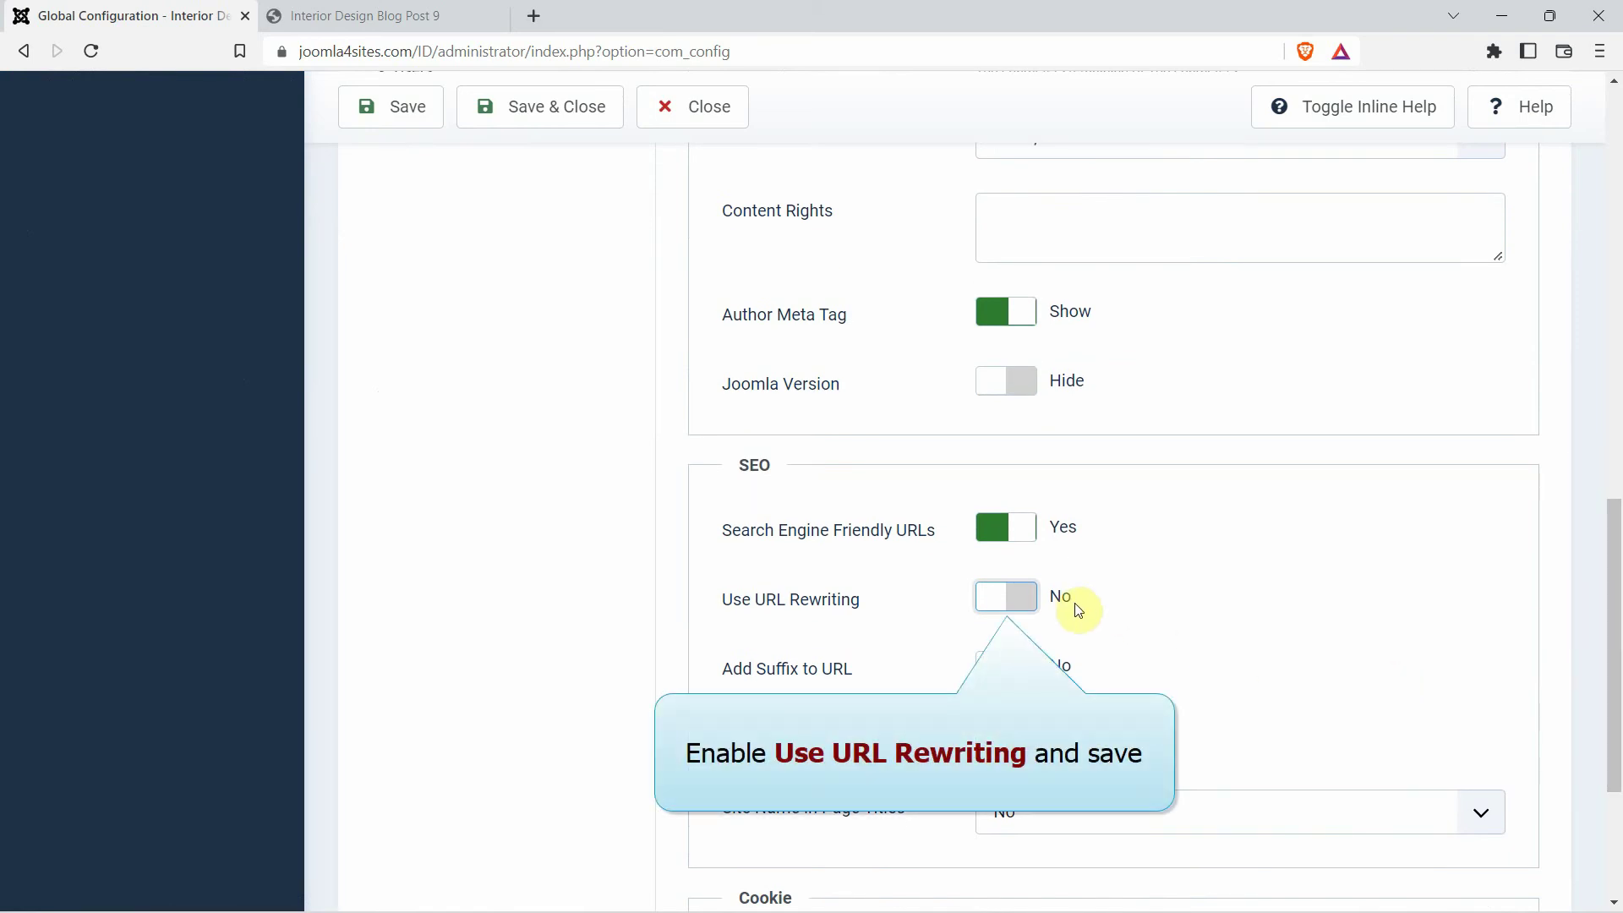
click(1021, 599)
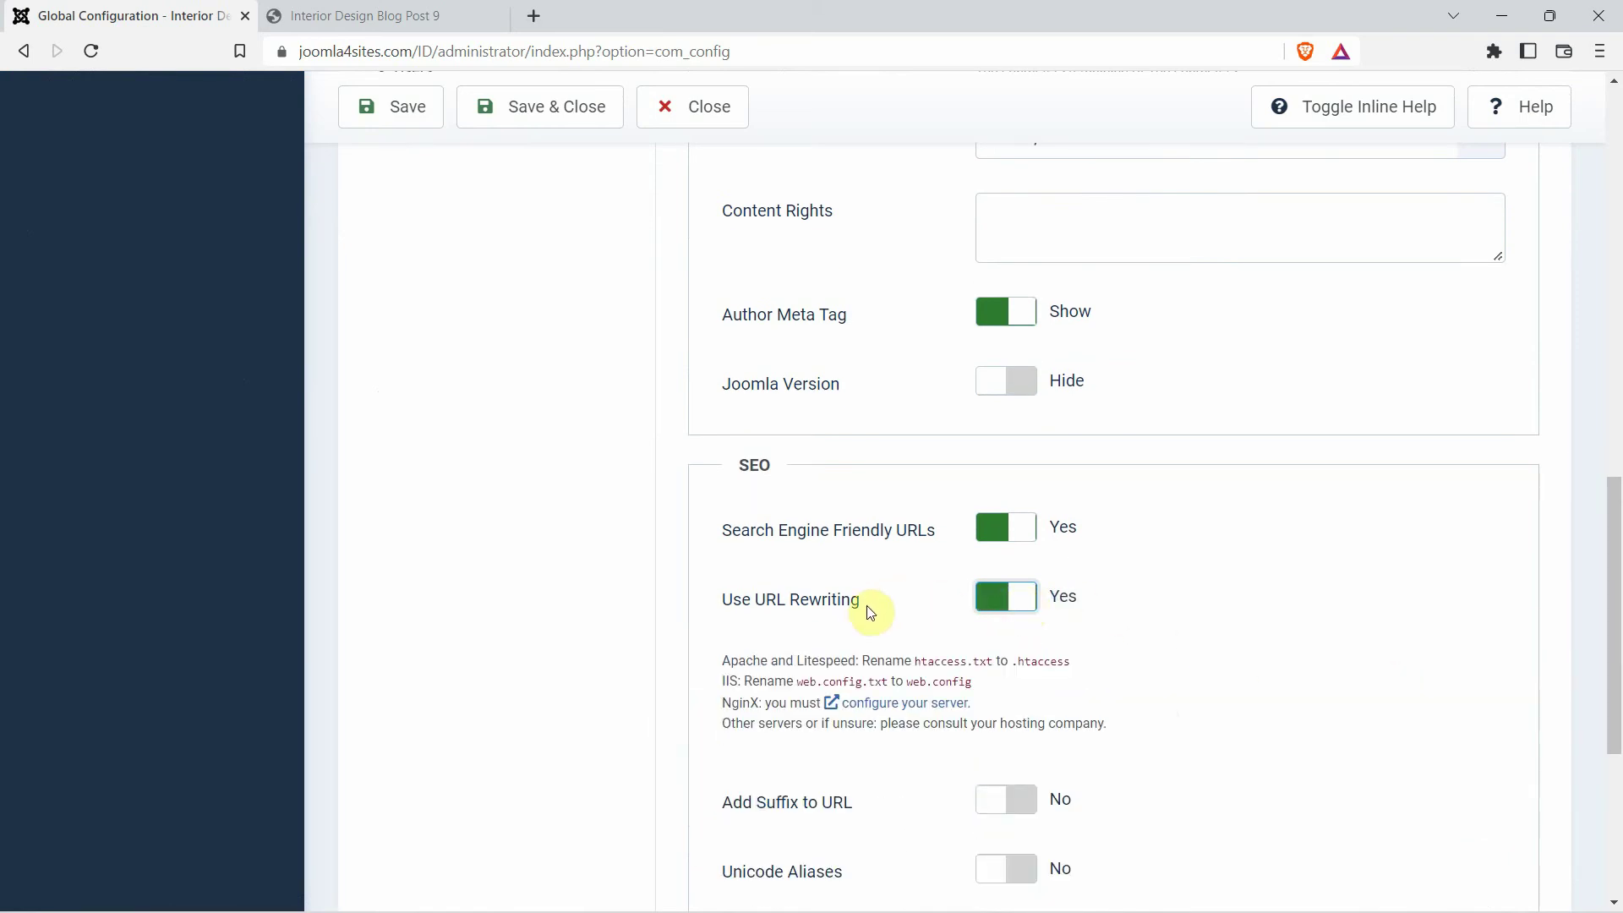
click(394, 111)
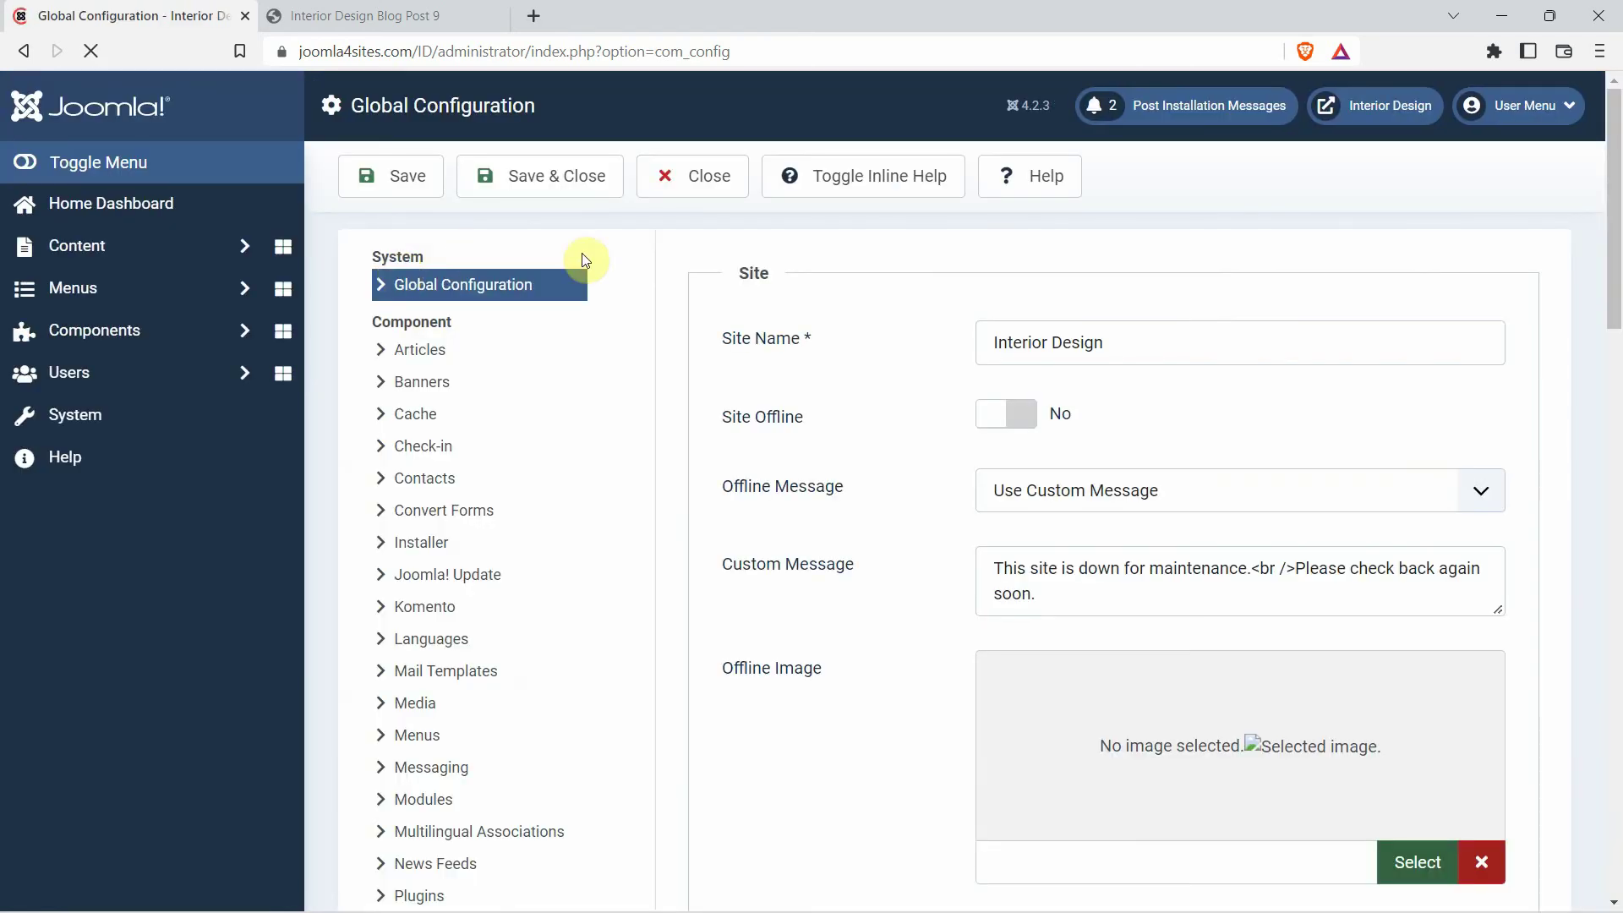
drag(1614, 204, 1615, 569)
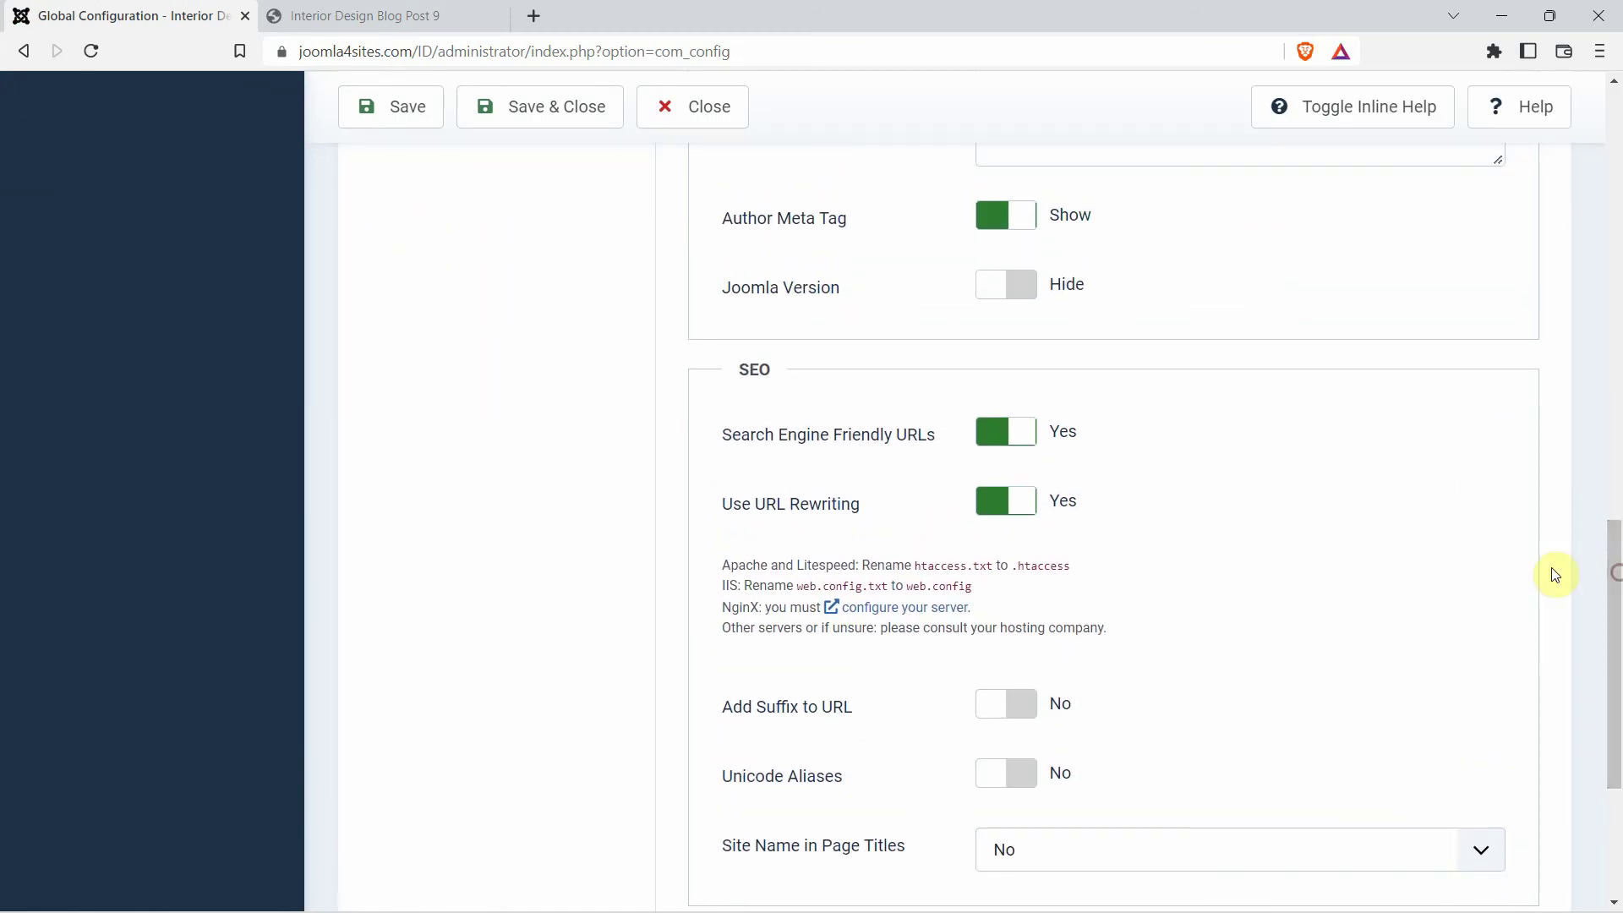
- Switch to cPanel and open the public_html folder in File Manager to locate the .htaccess file
click(1498, 12)
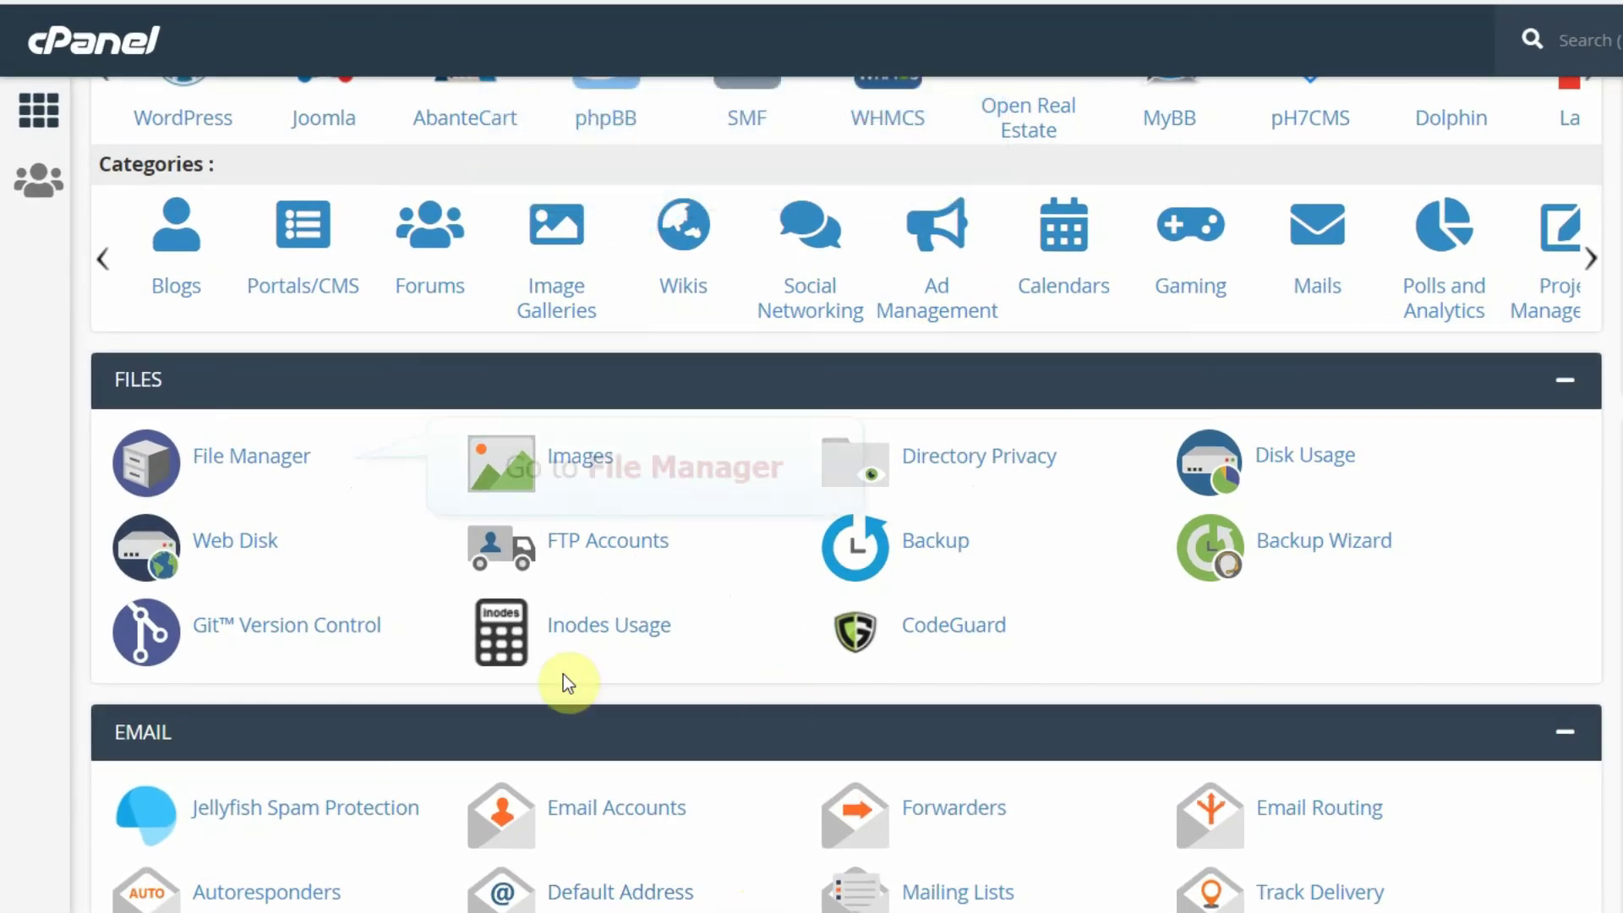
click(277, 474)
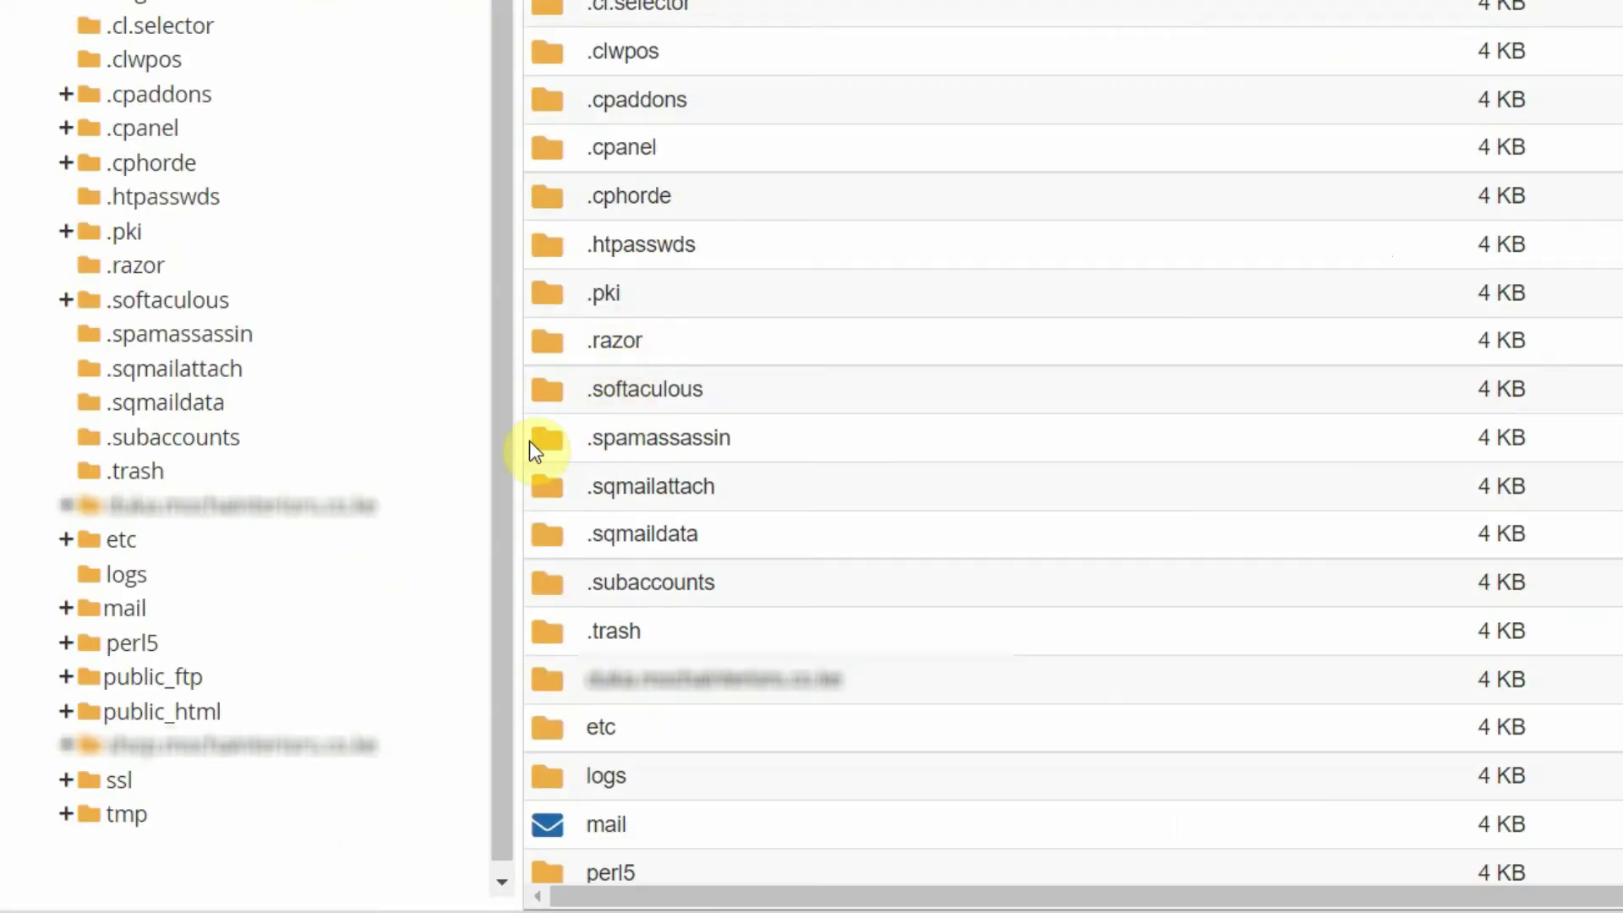
click(183, 715)
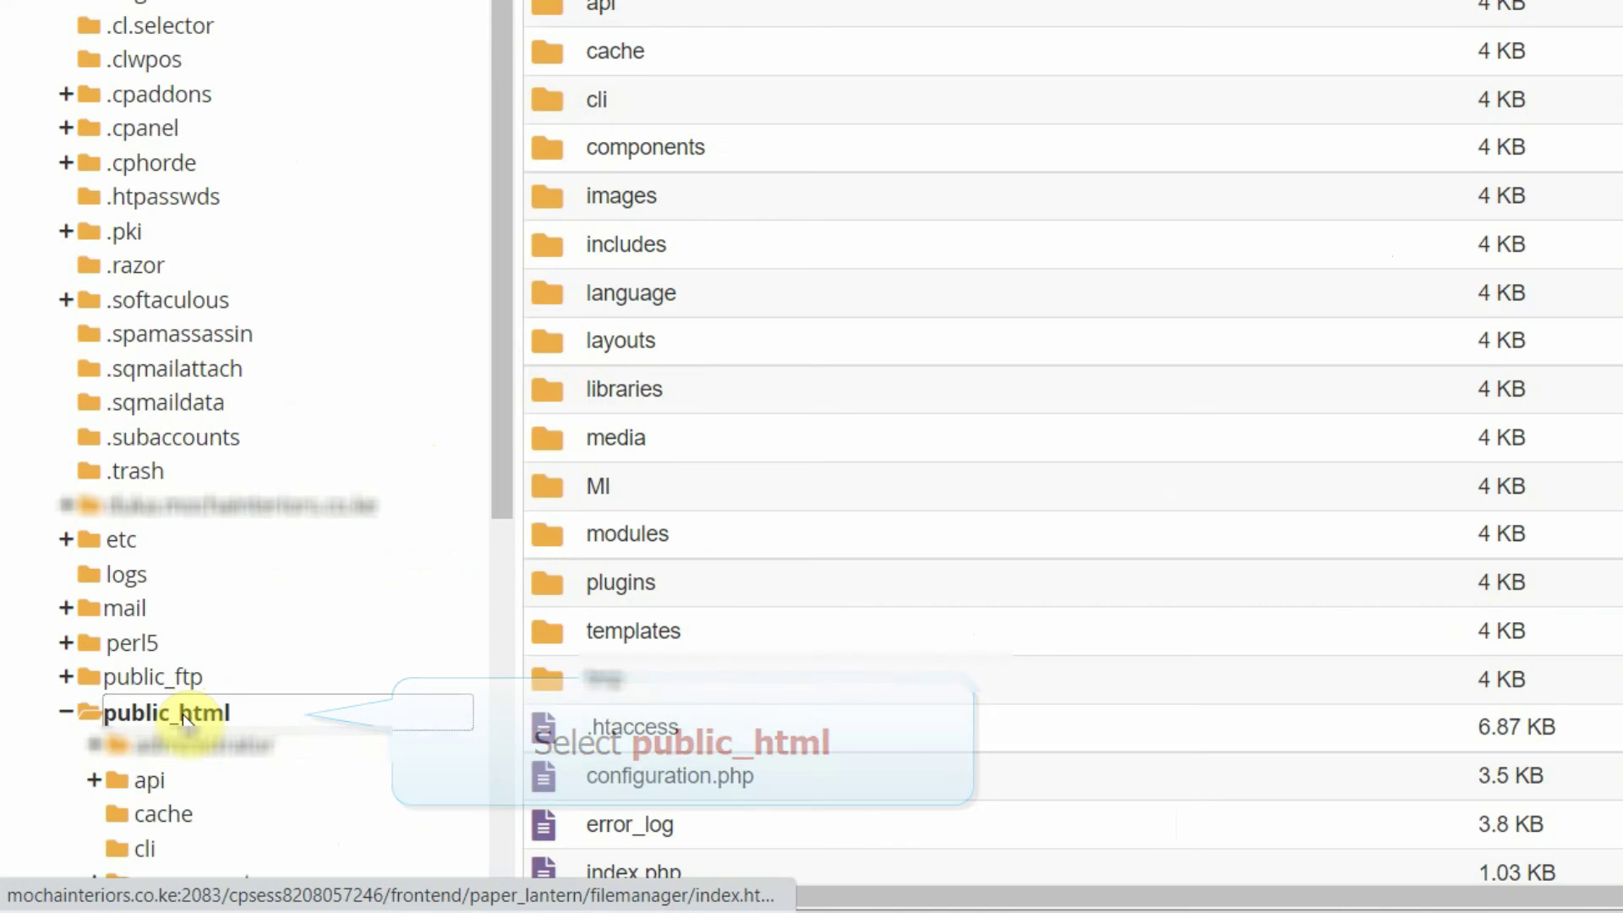
scroll(779, 638, down, 3)
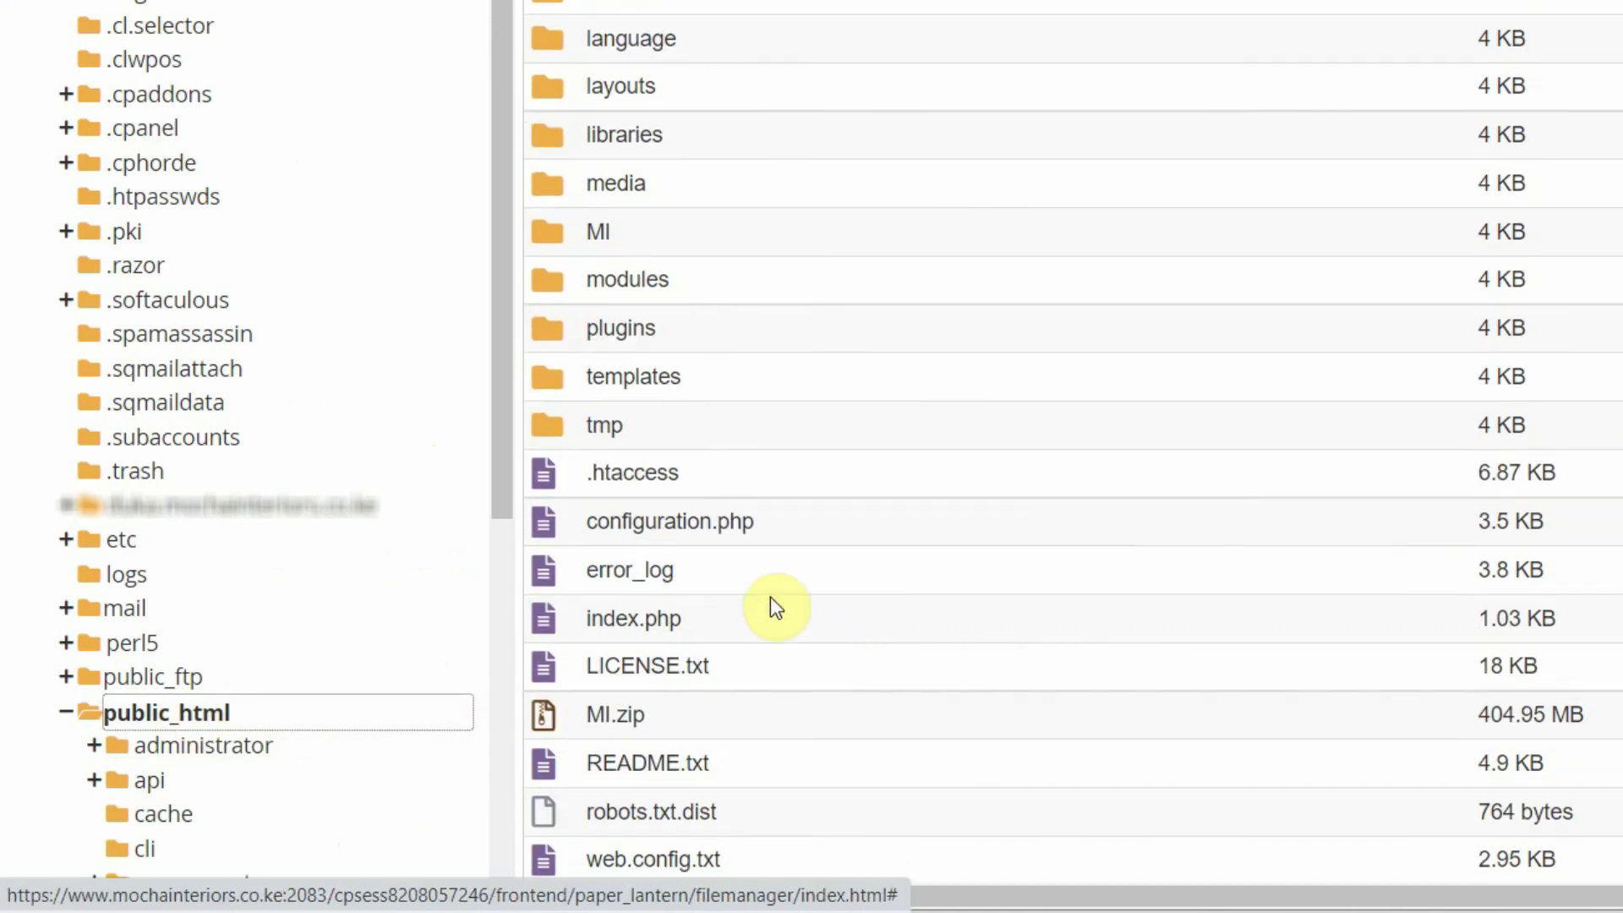
click(769, 476)
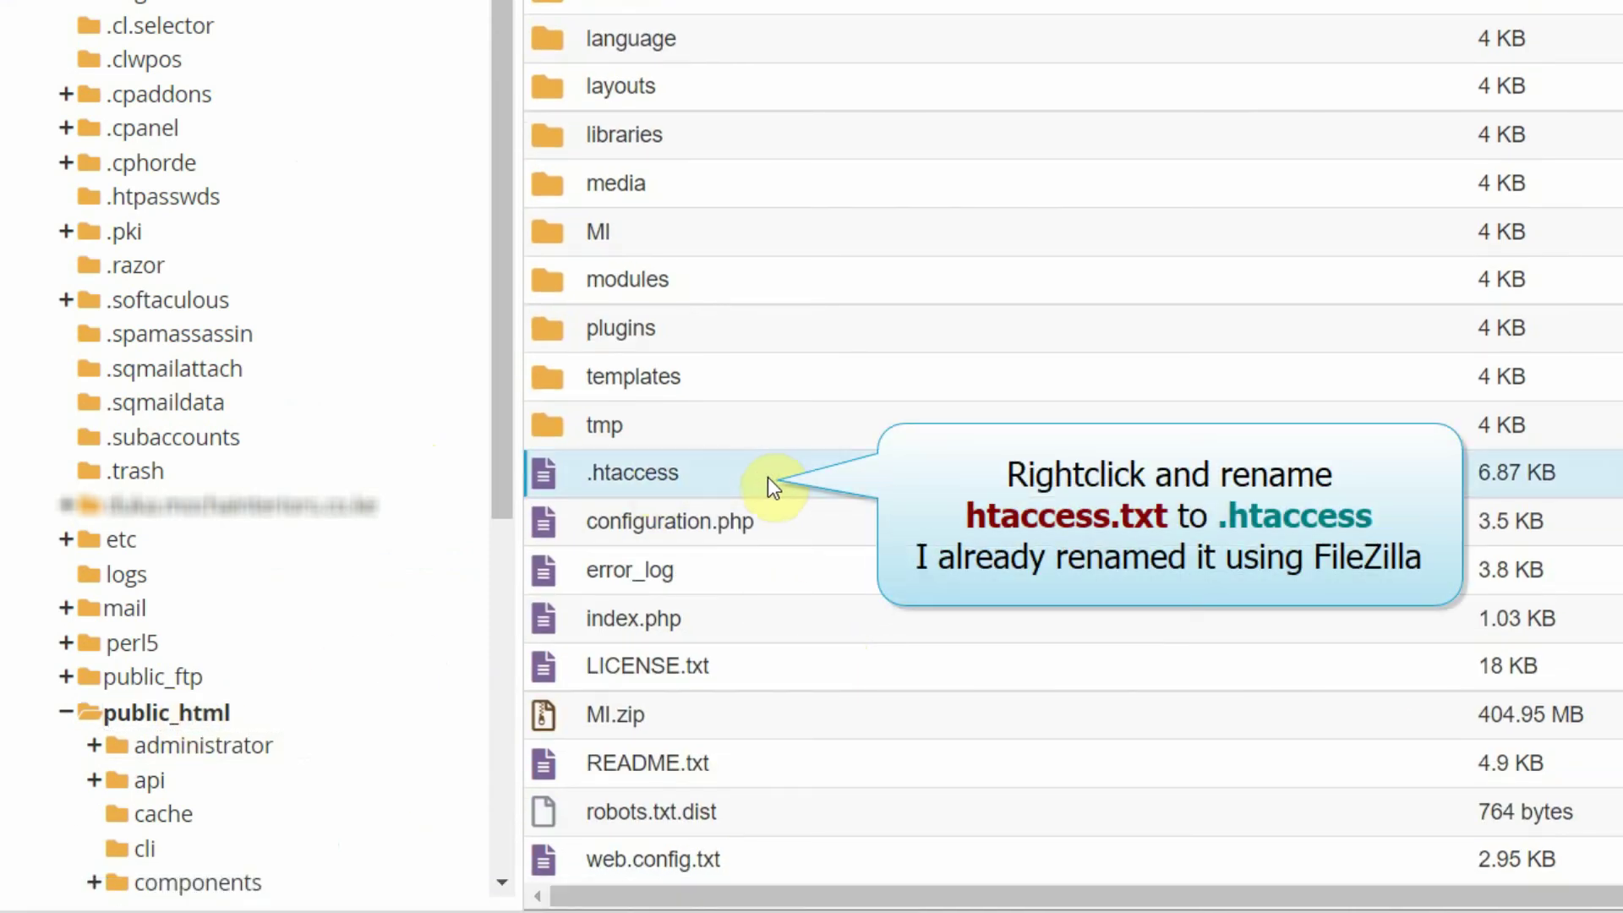
right_click(813, 470)
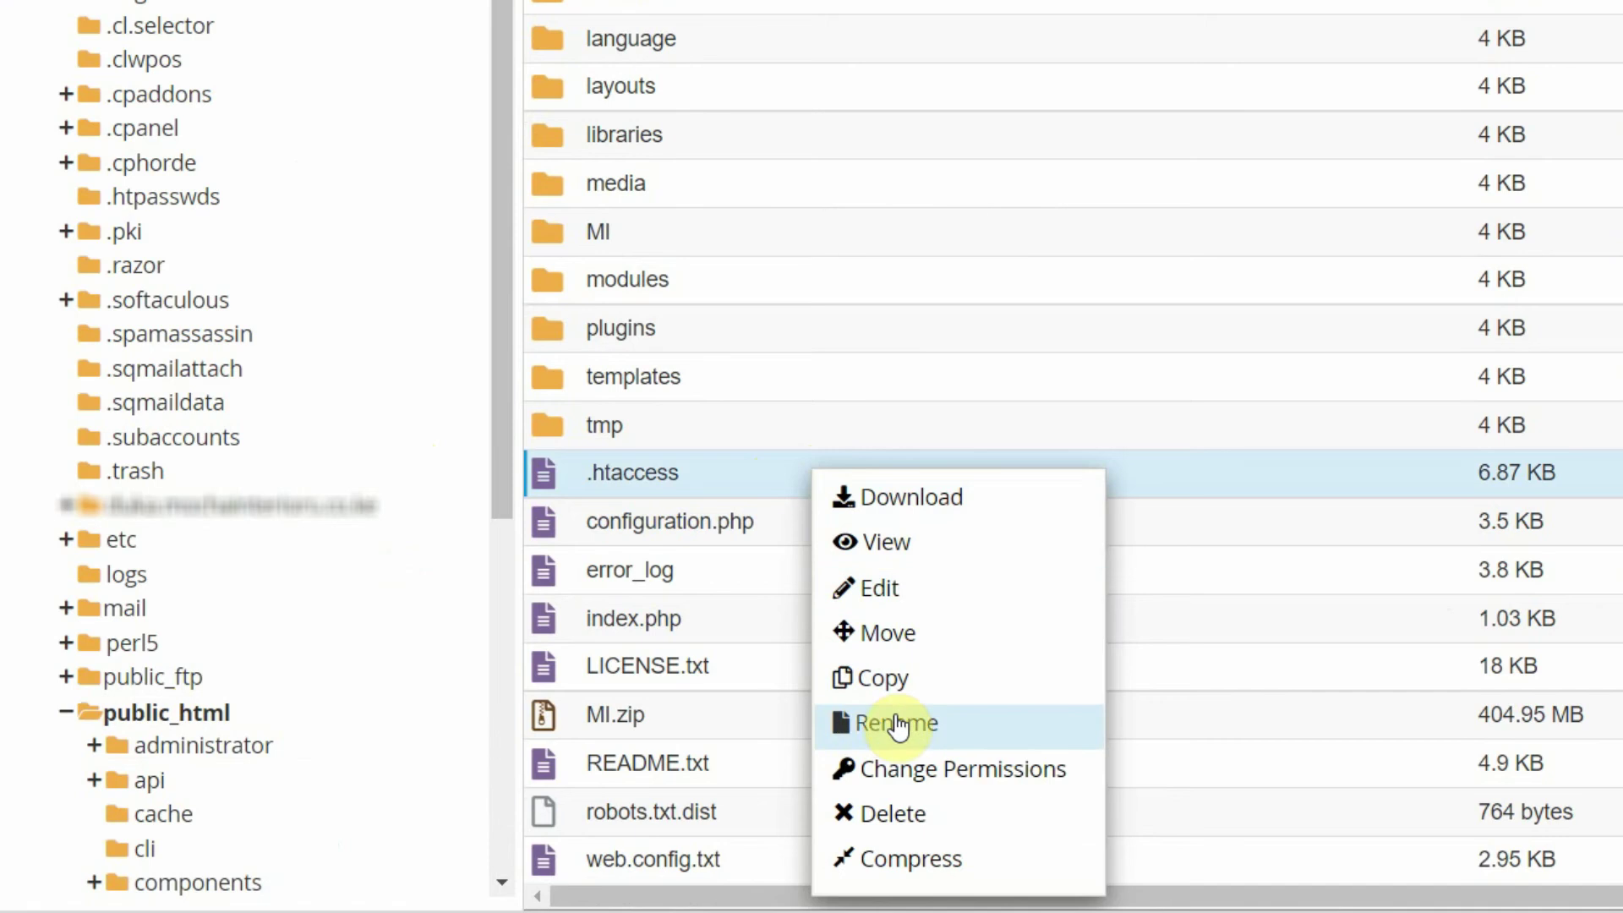
click(960, 734)
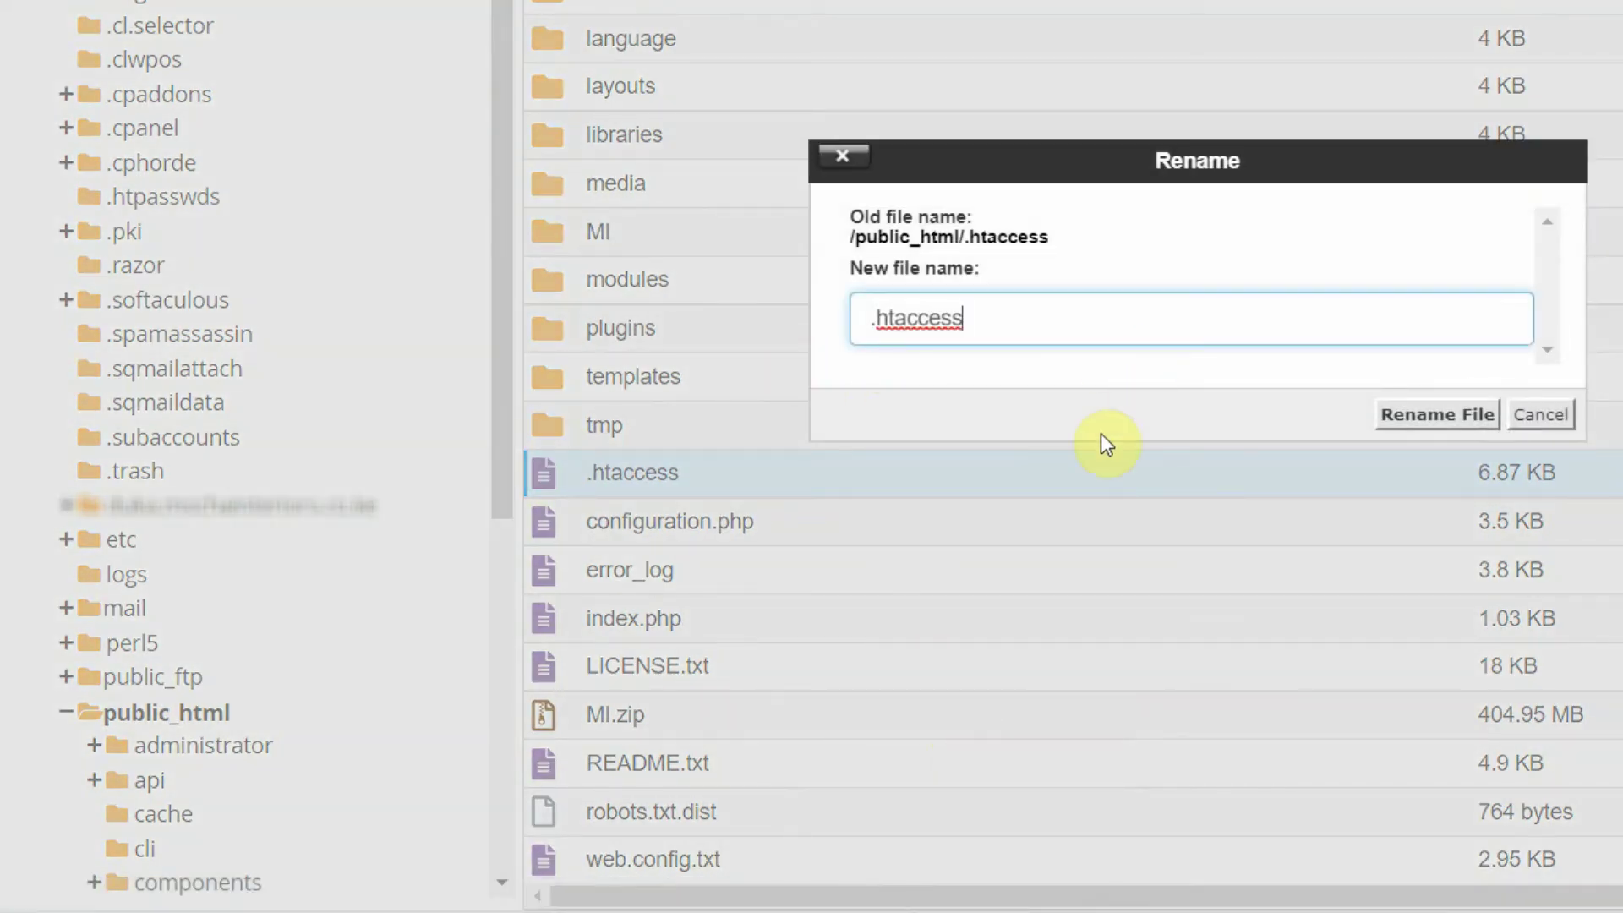
click(1550, 416)
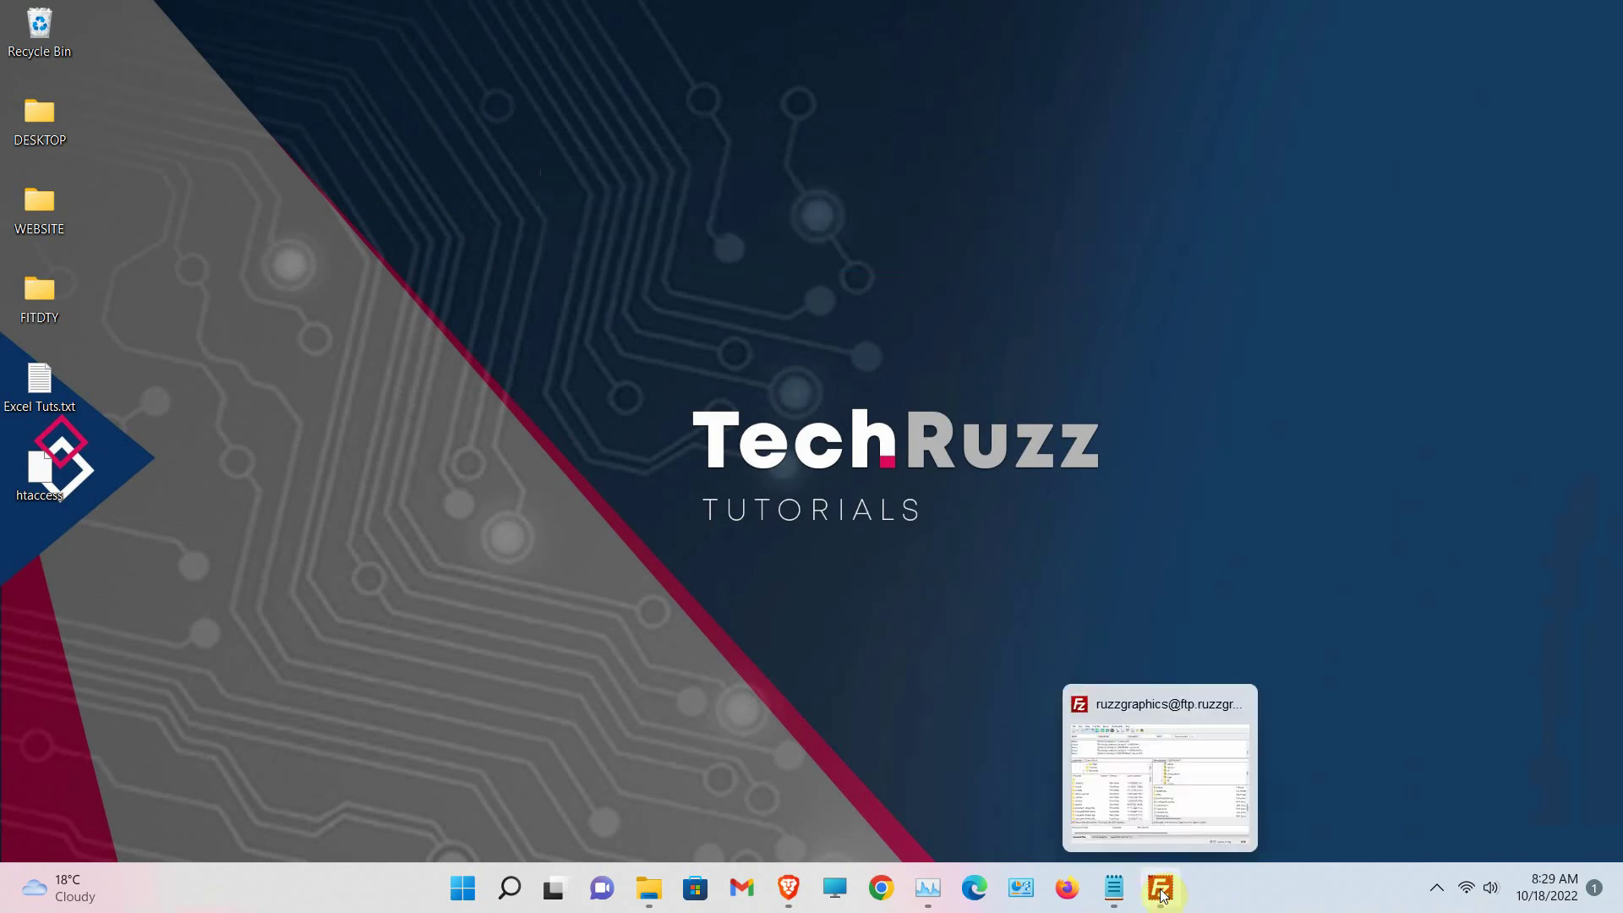
- Switch to FileZilla and rename htaccess.txt in the Joomla site's remote root folder to .htaccess
click(1162, 896)
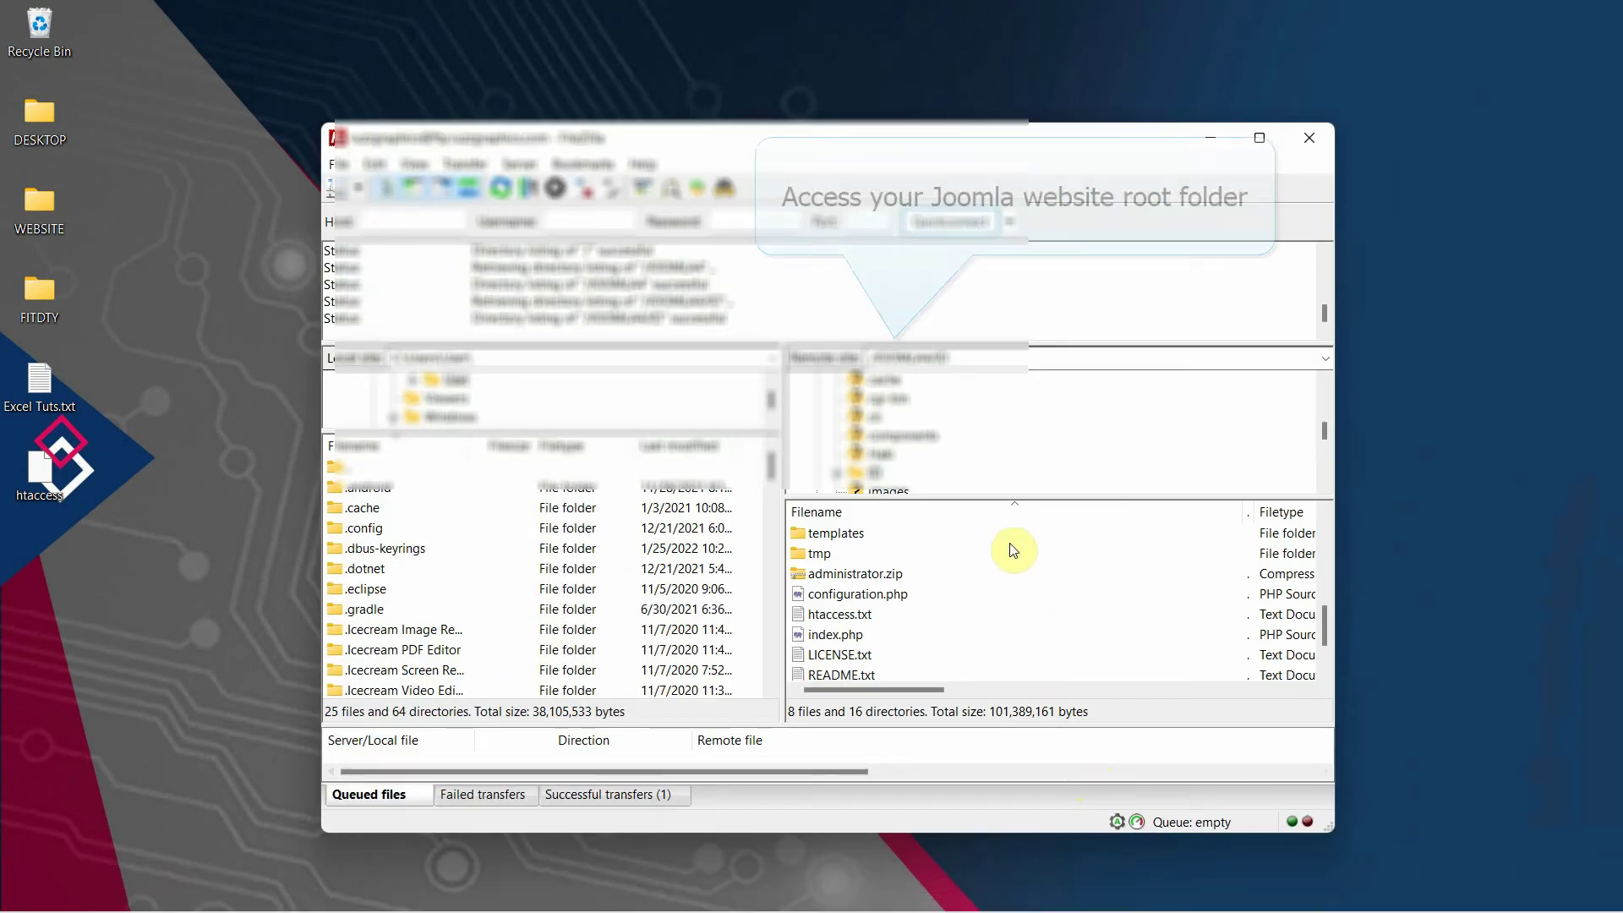
click(815, 619)
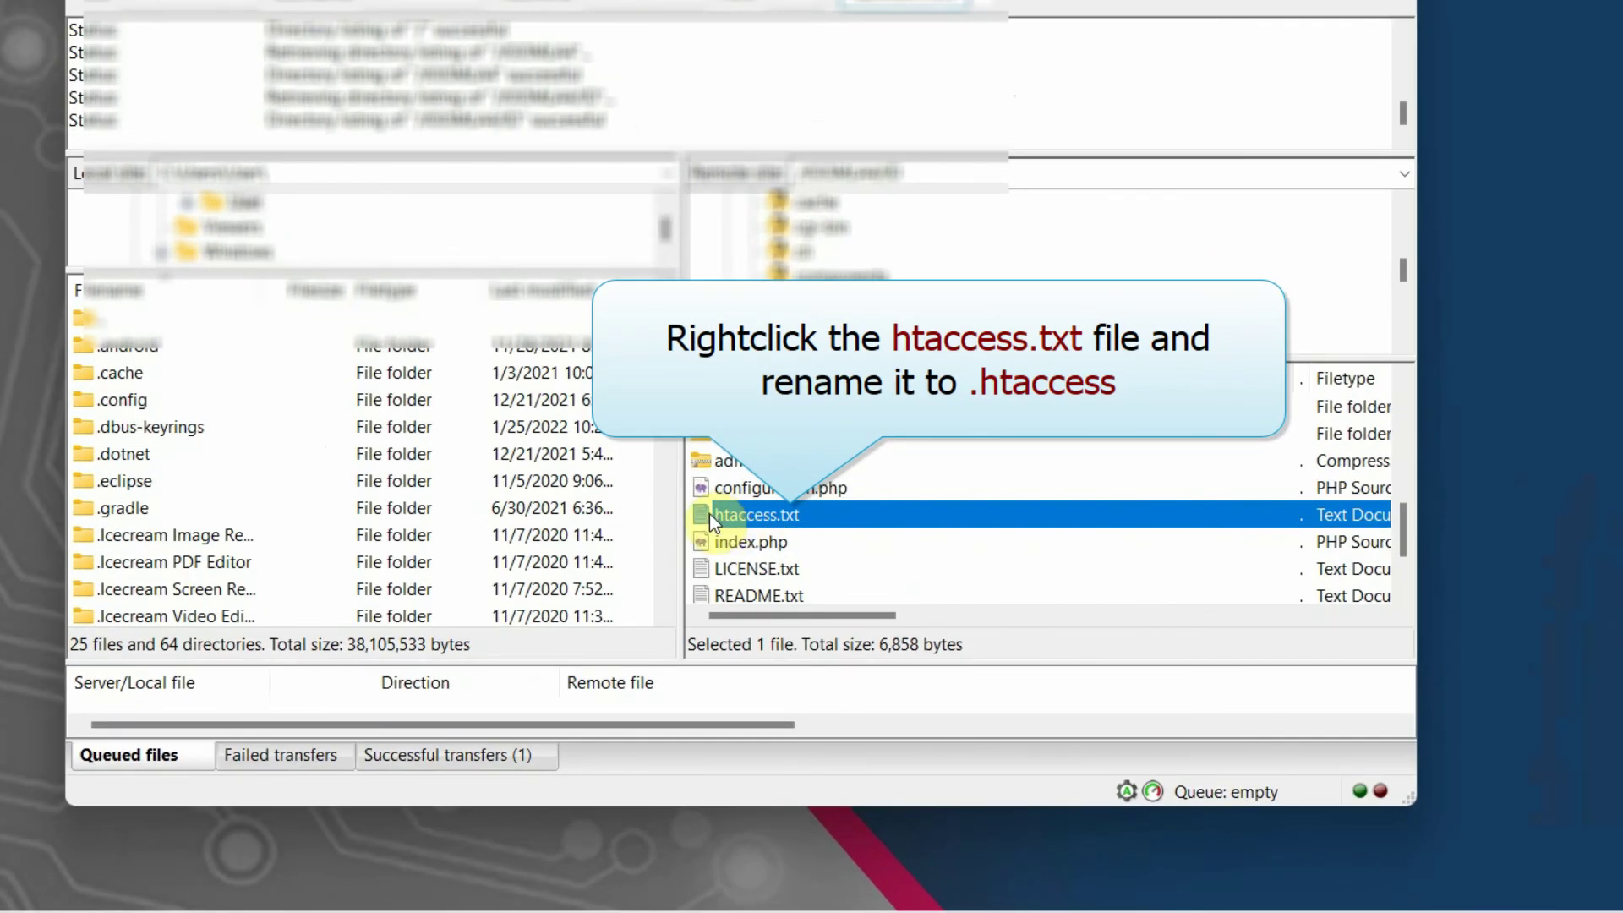
right_click(709, 514)
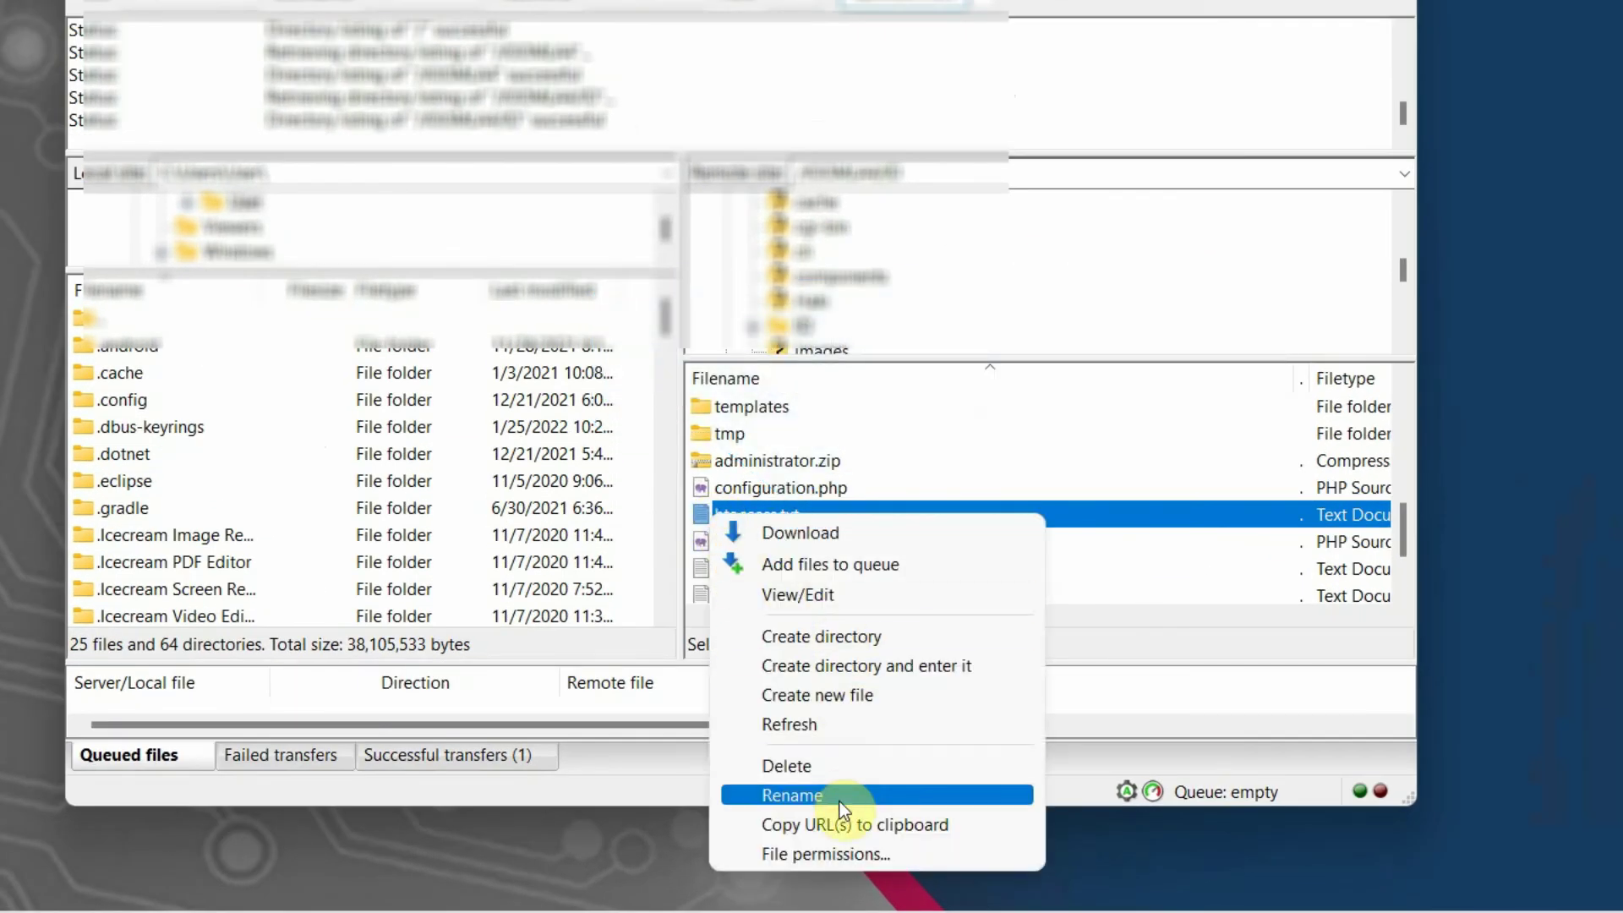
click(792, 794)
click(803, 519)
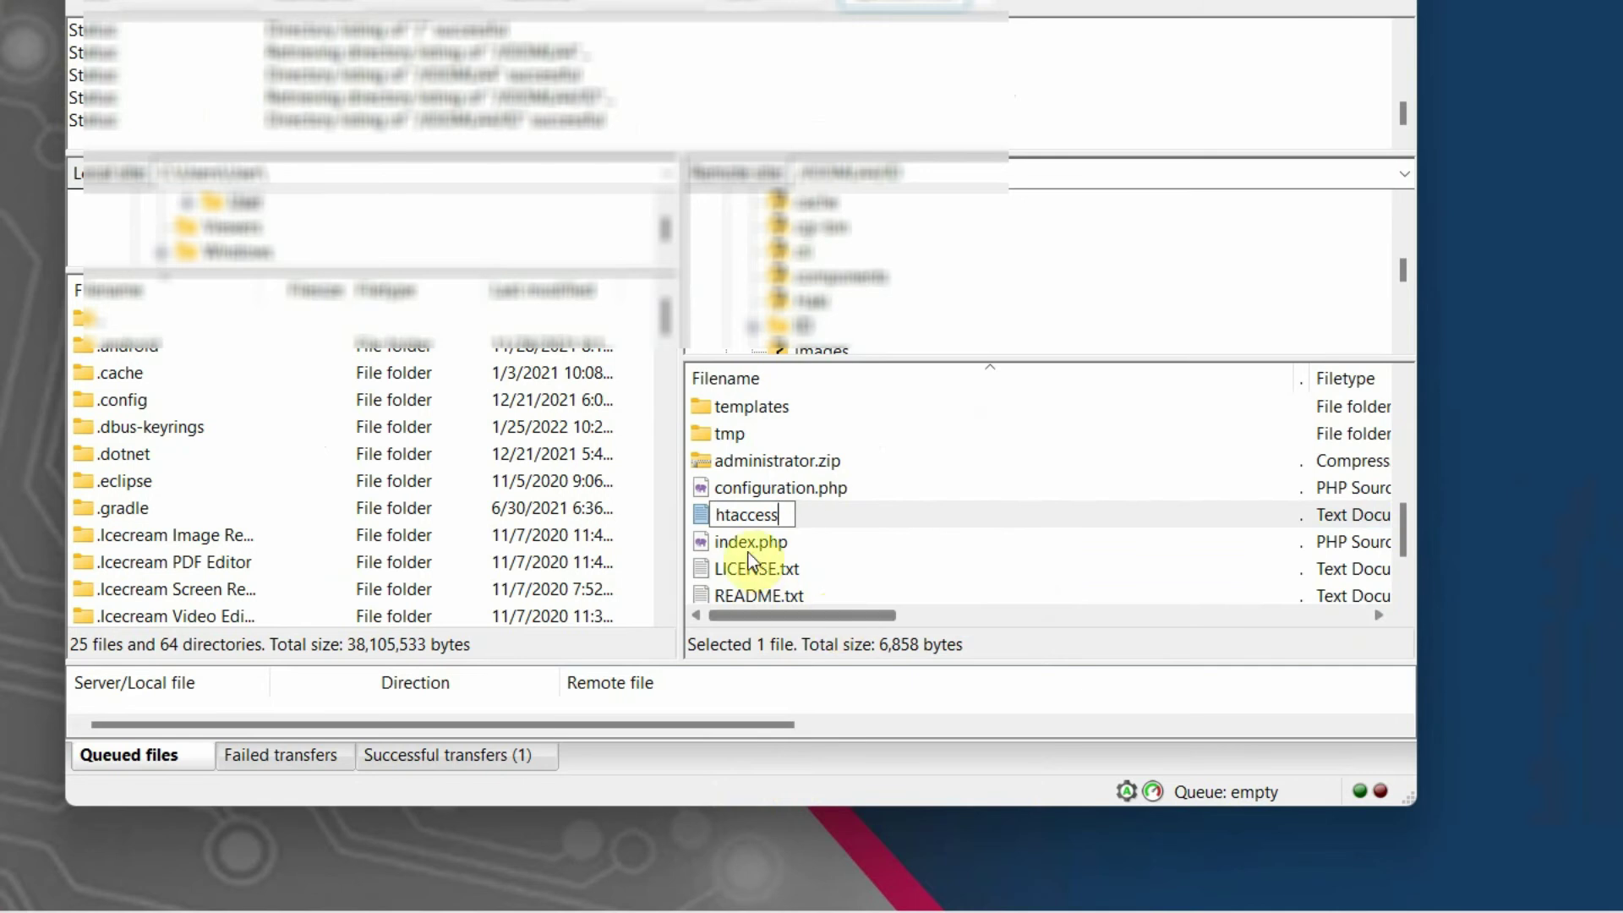
click(712, 515)
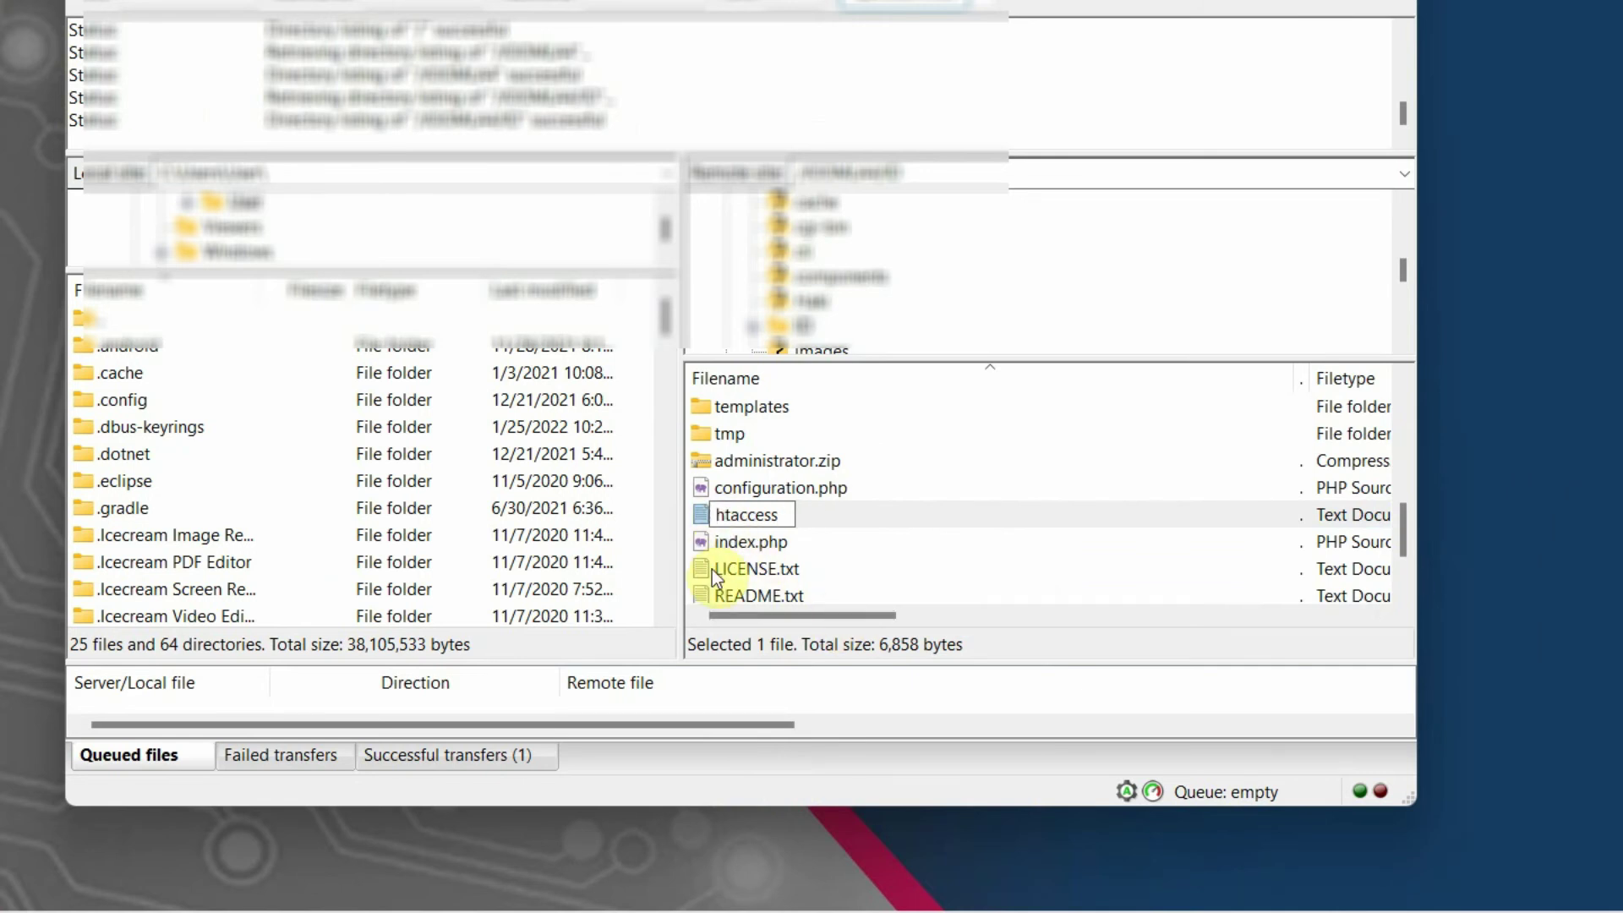
text(.)
click(861, 513)
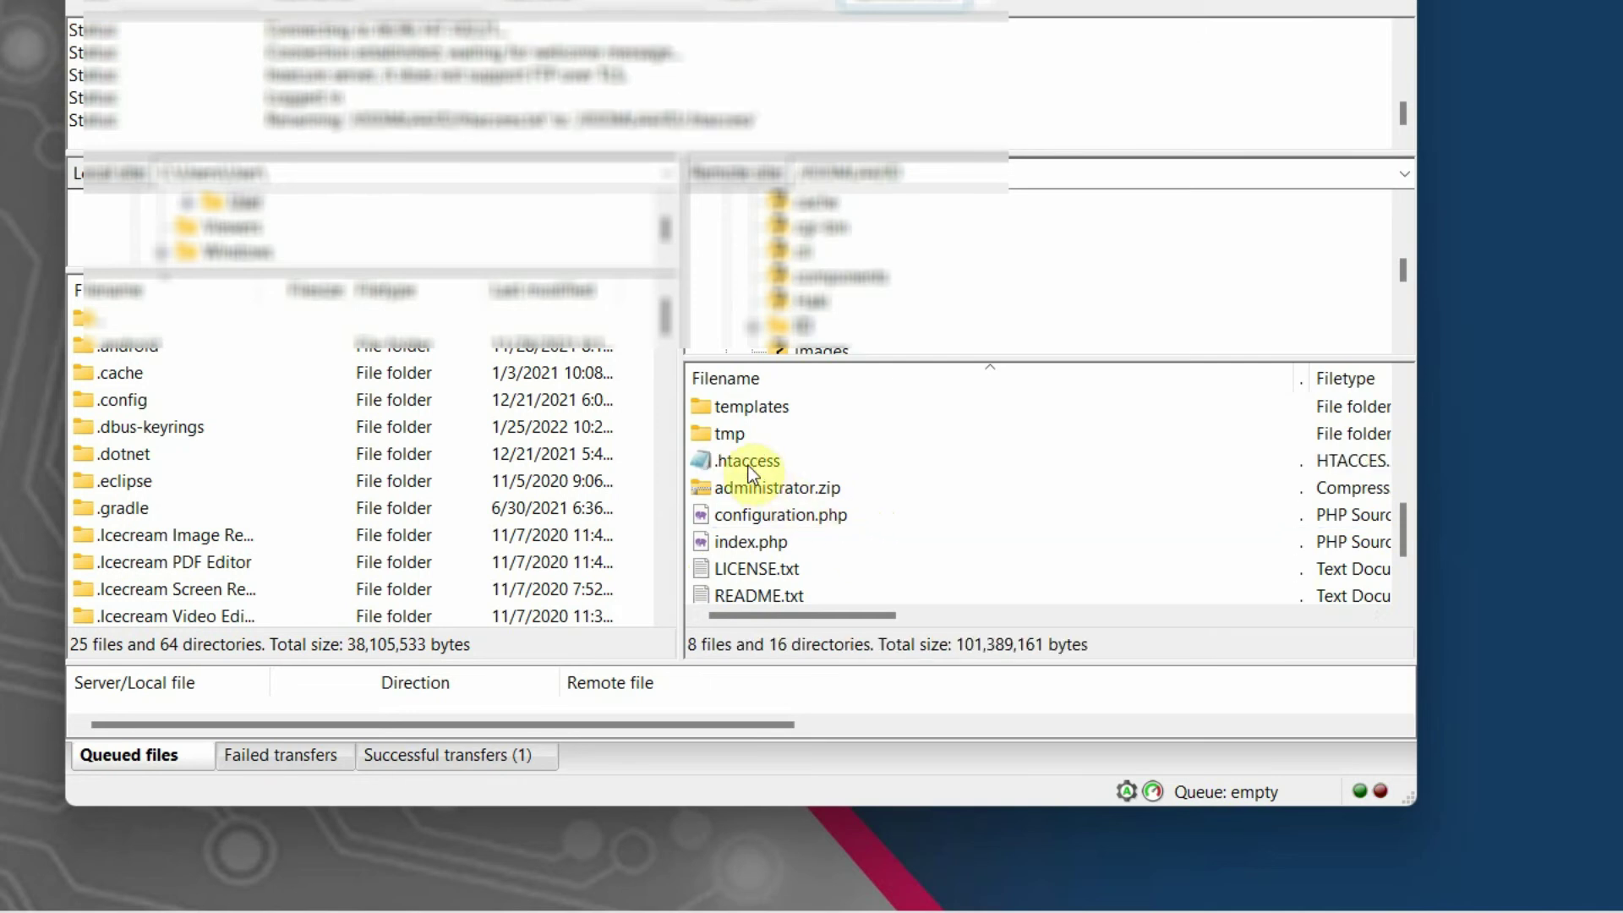
click(827, 461)
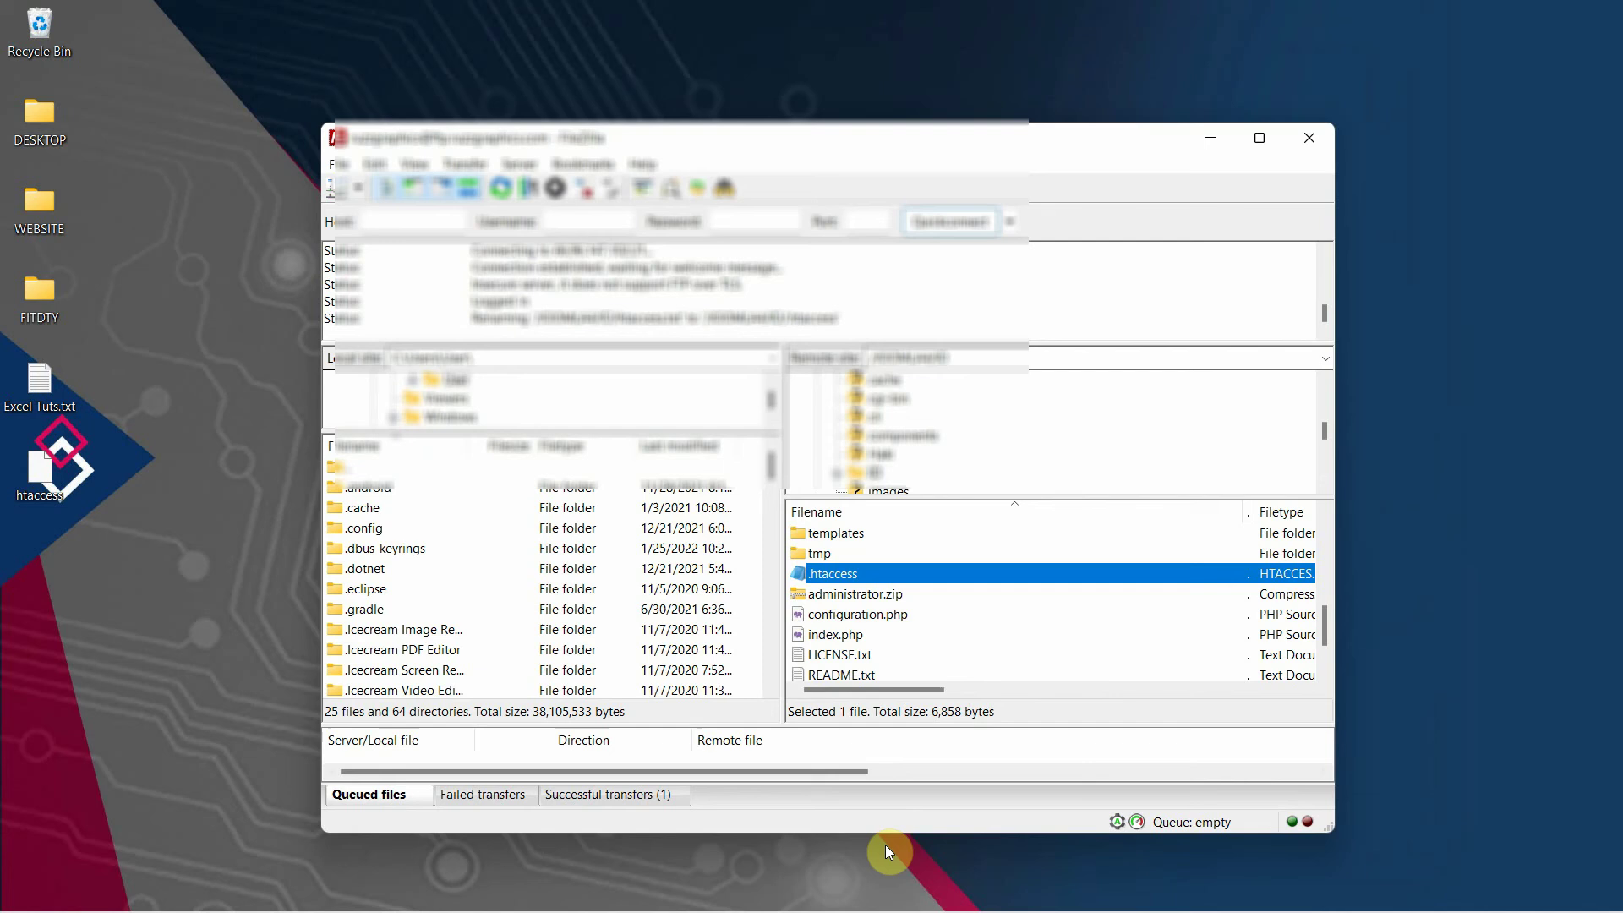
- Switch back to the Brave browser, open the site's home page to check its URL, and close the site's tab
mouse_move(890, 910)
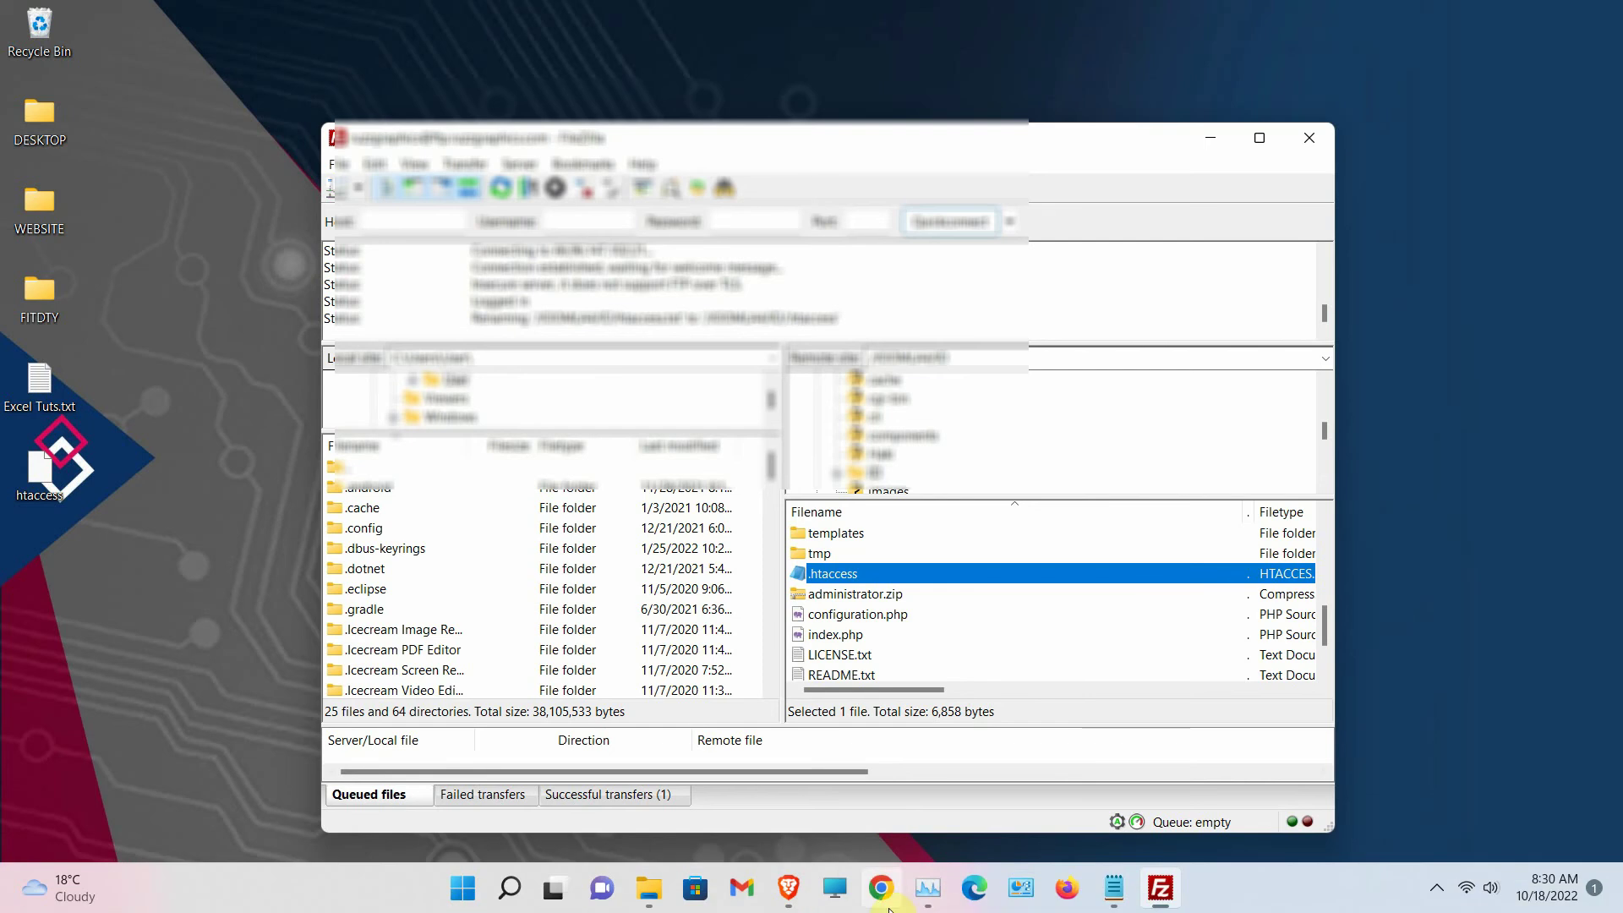
mouse_move(772, 906)
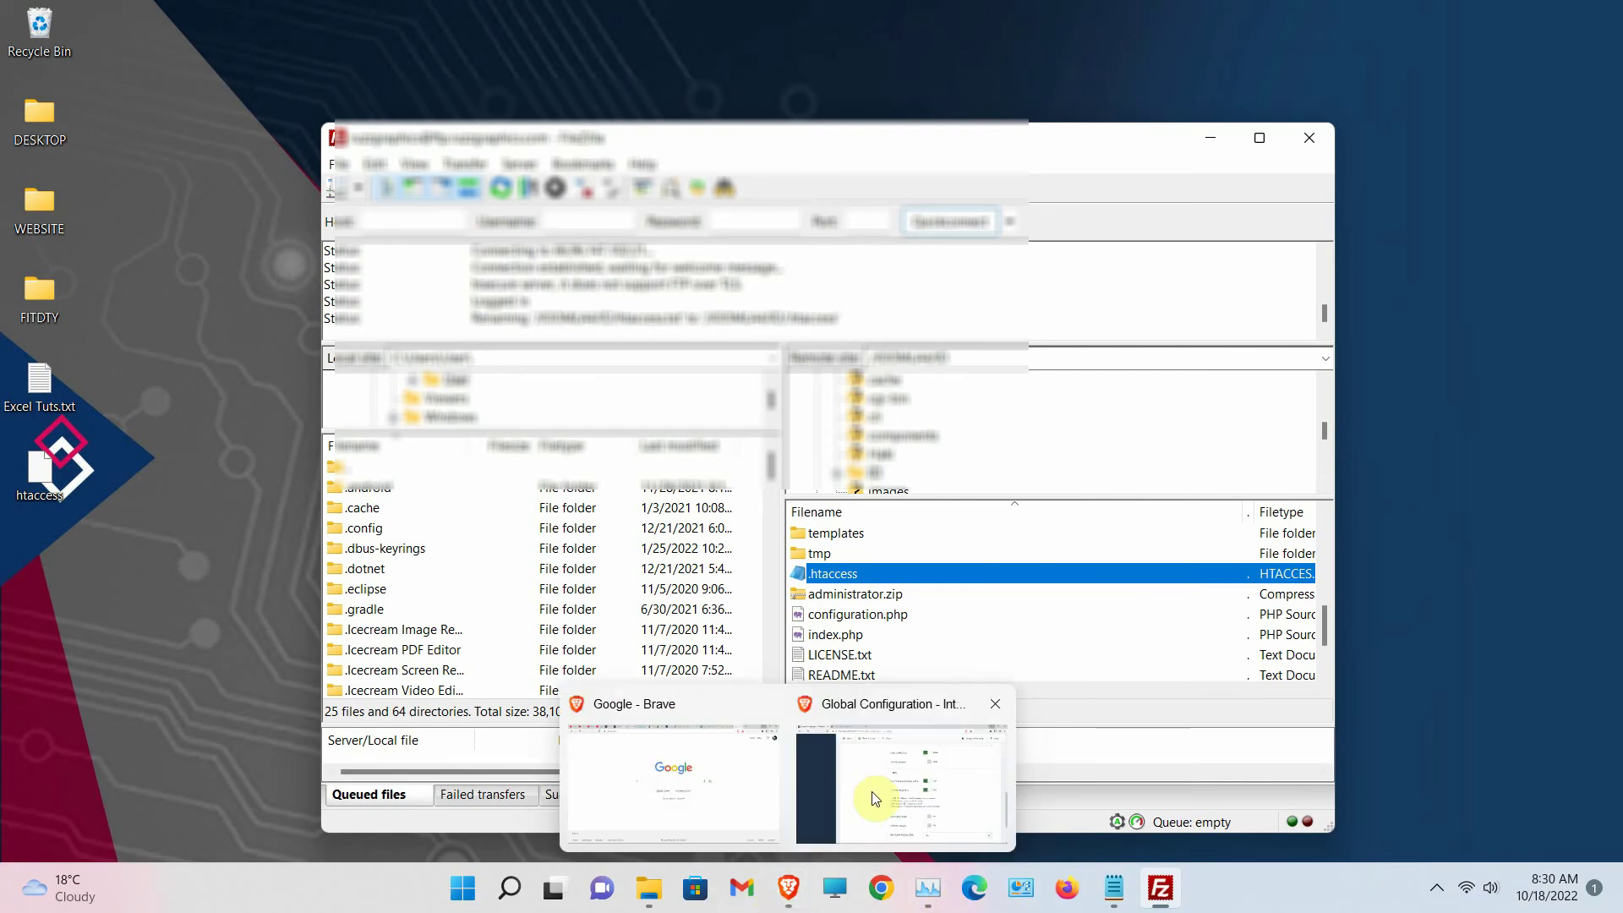
click(875, 791)
scroll(565, 489, up, 5)
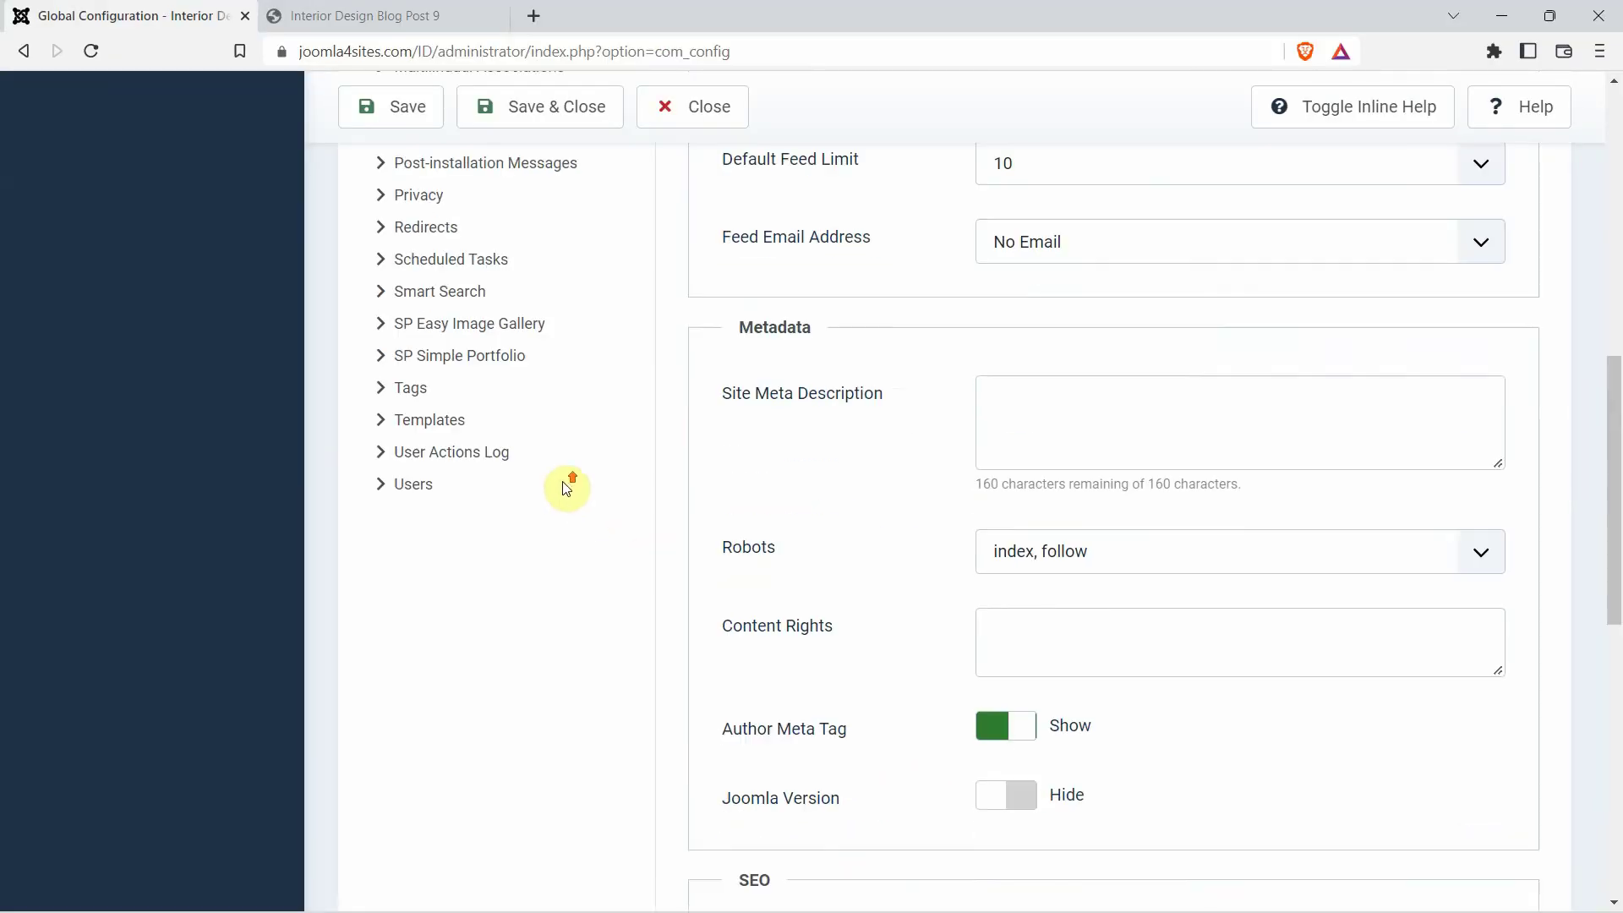
click(467, 17)
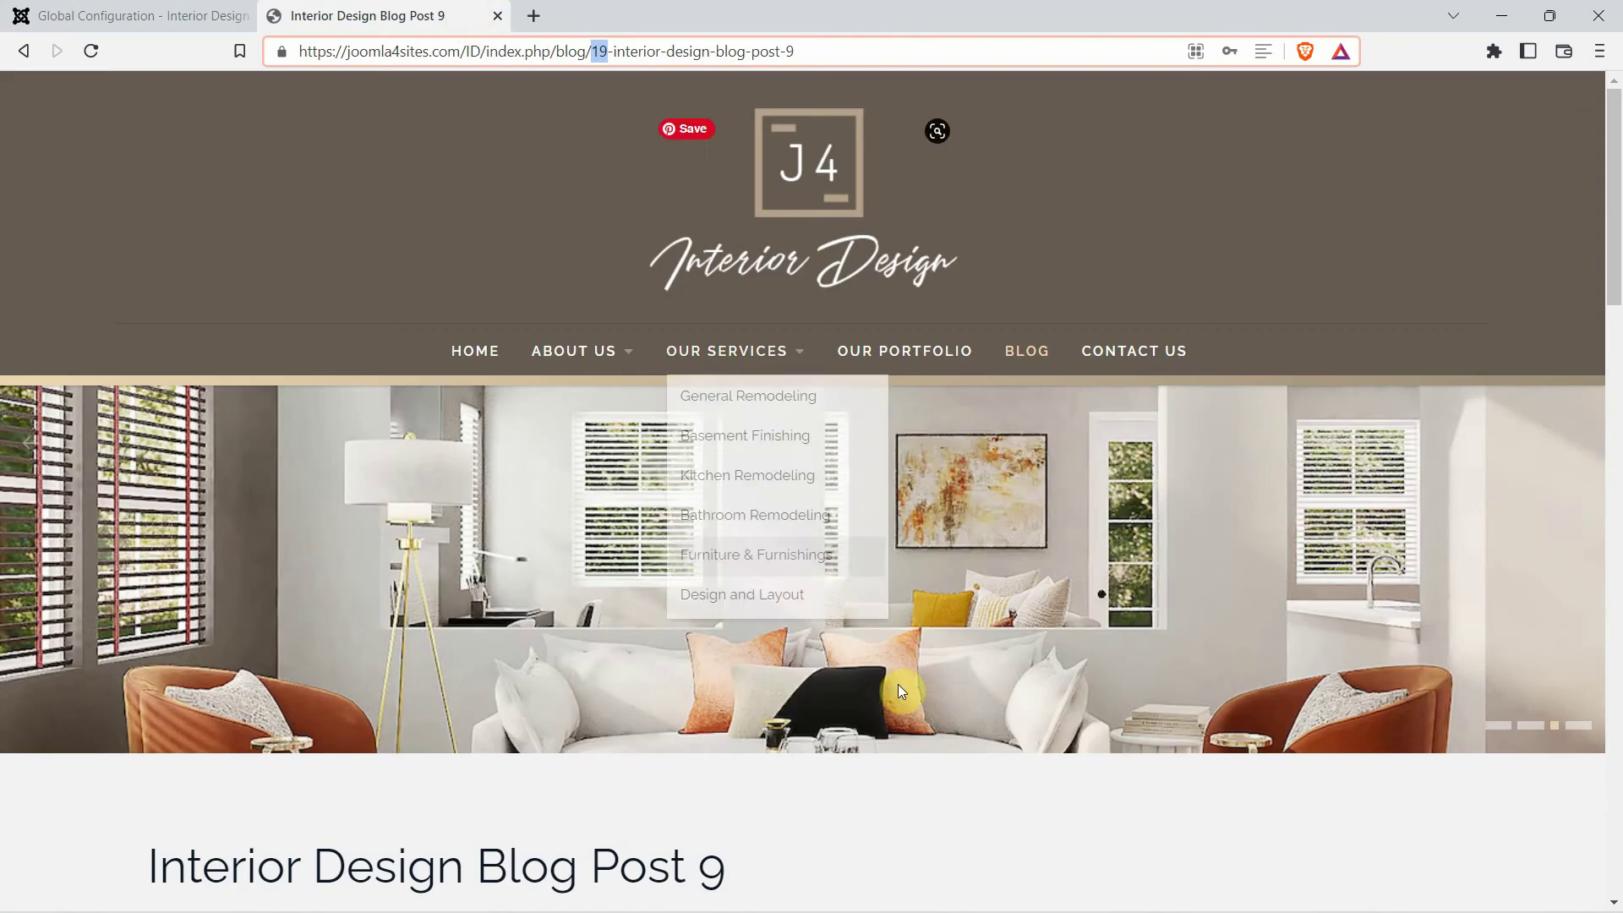
click(482, 351)
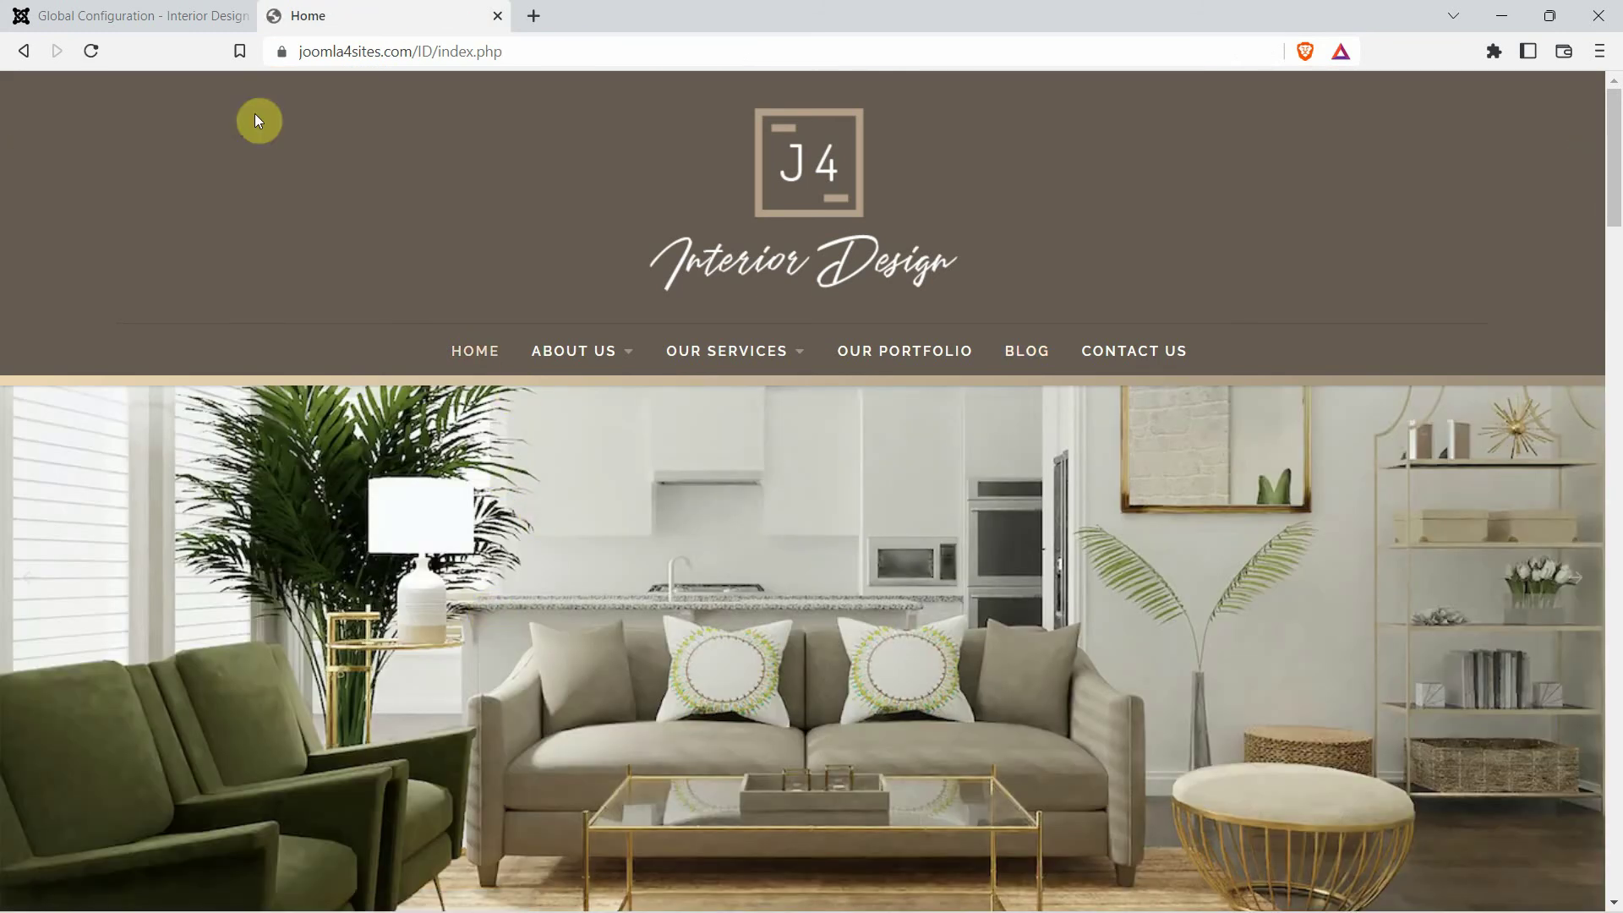
click(497, 15)
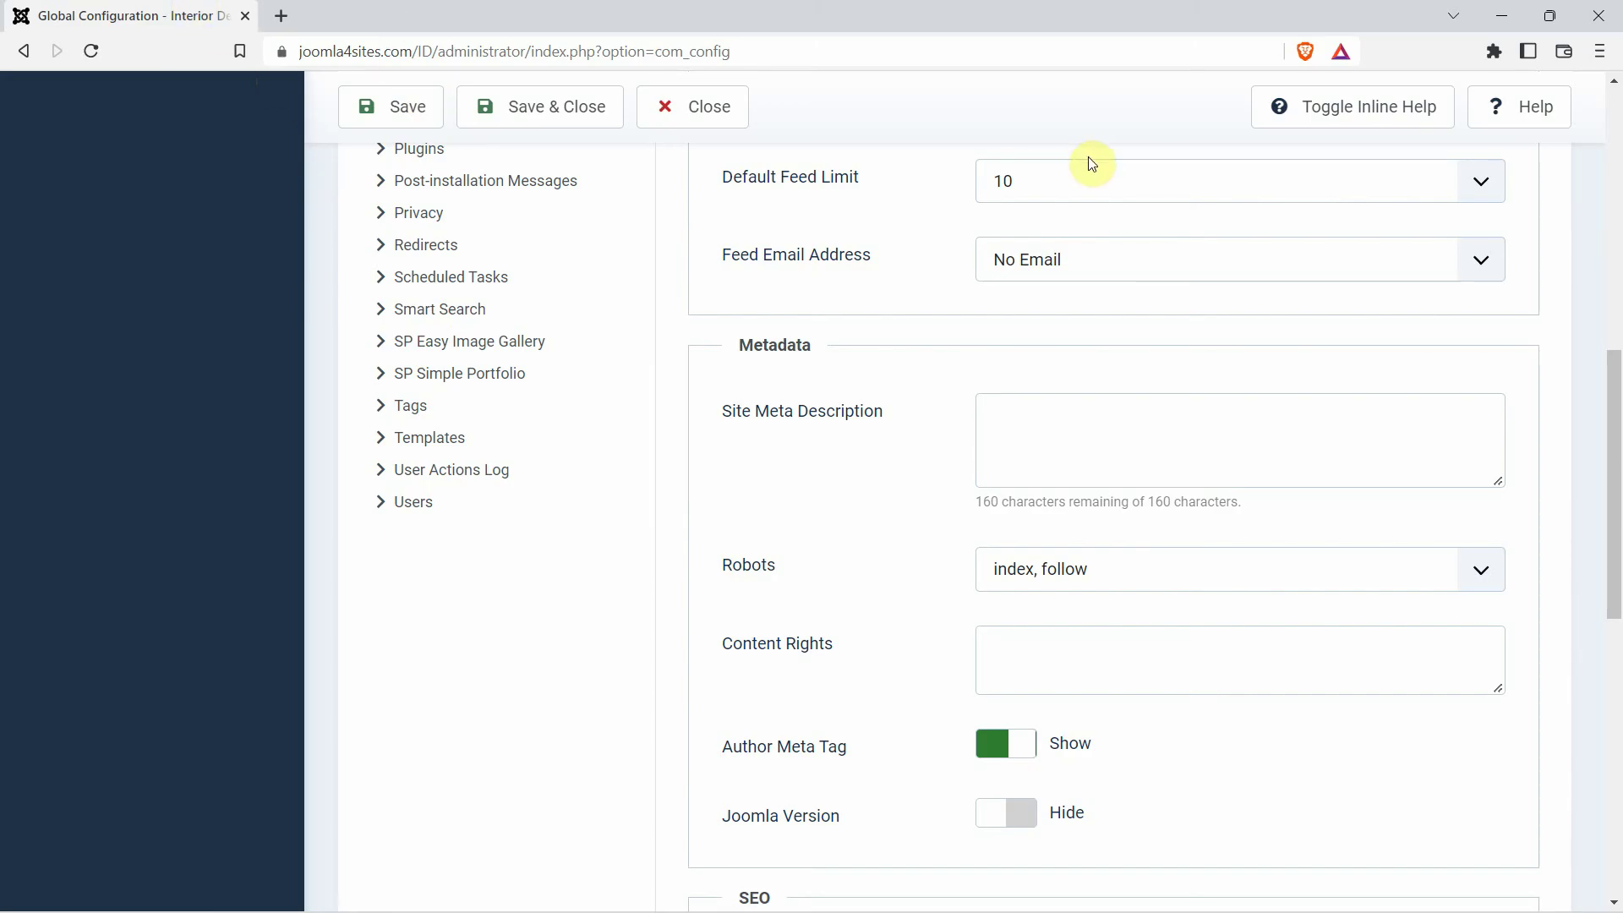
- Open the live site's Blog page, read Interior Design Blog Post 9 in full, and select the number ID in its URL
drag(1614, 438, 1616, 165)
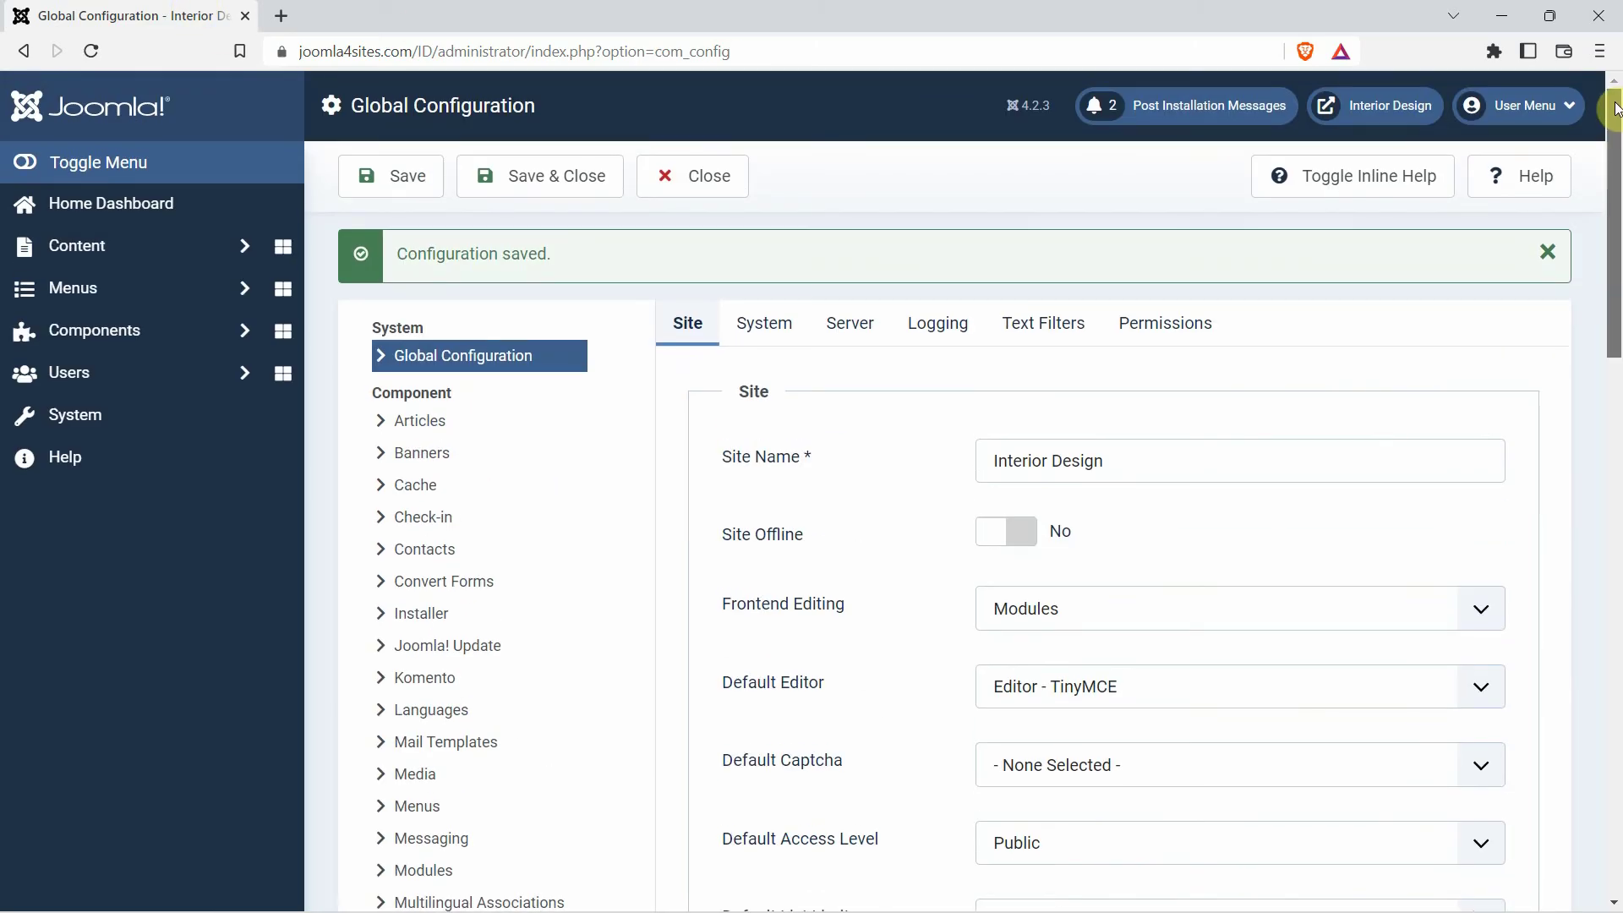
click(1383, 109)
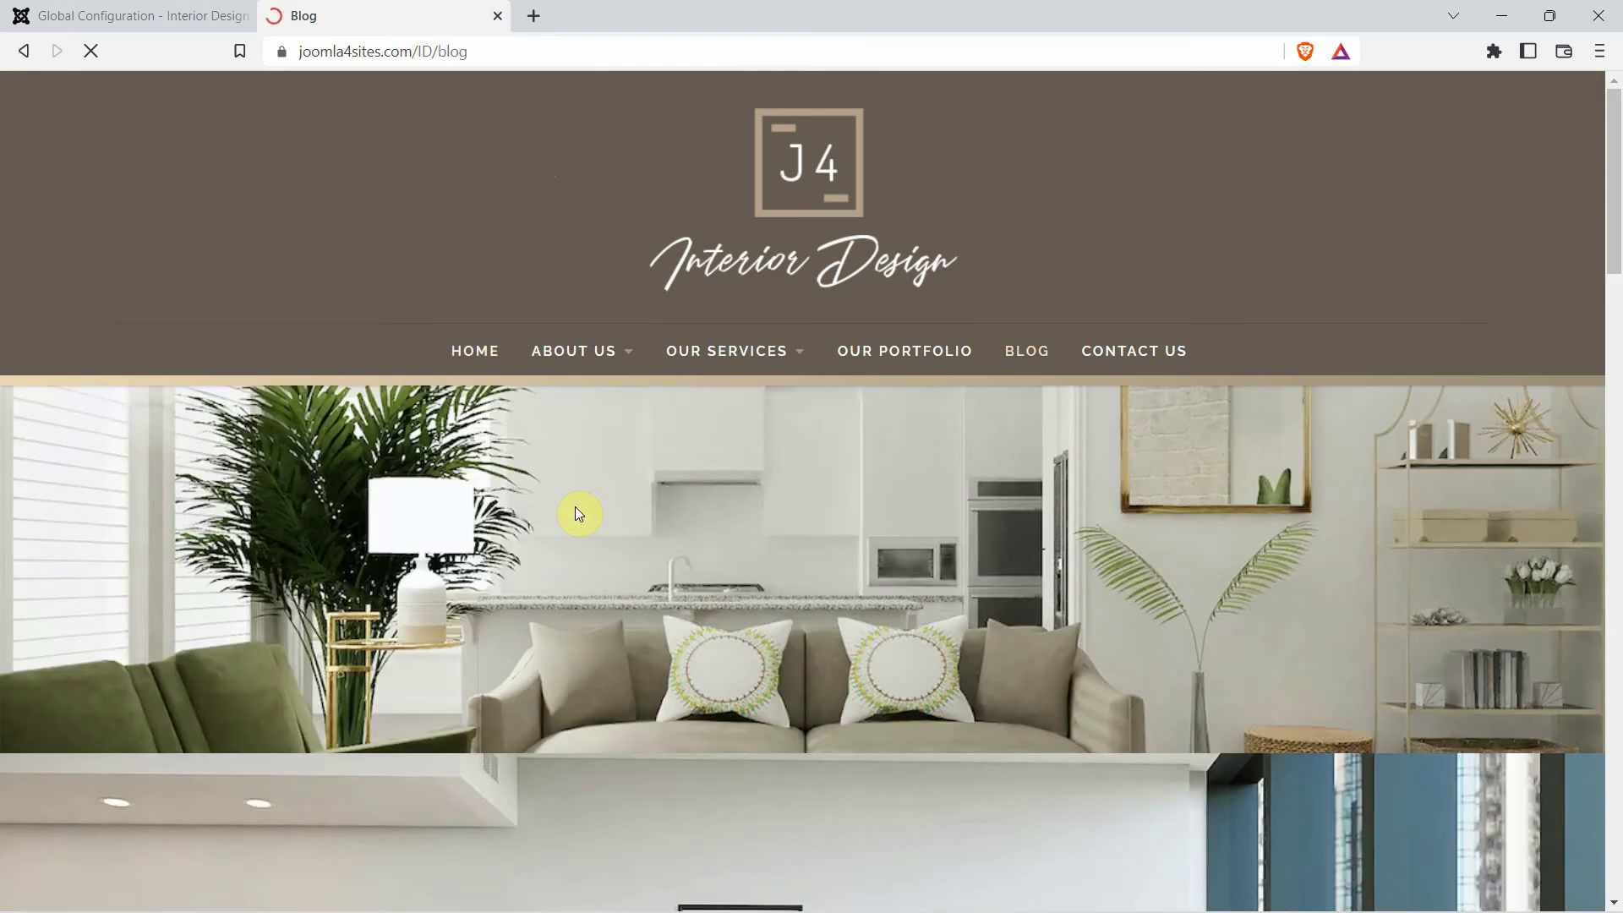
scroll(578, 513, down, 6)
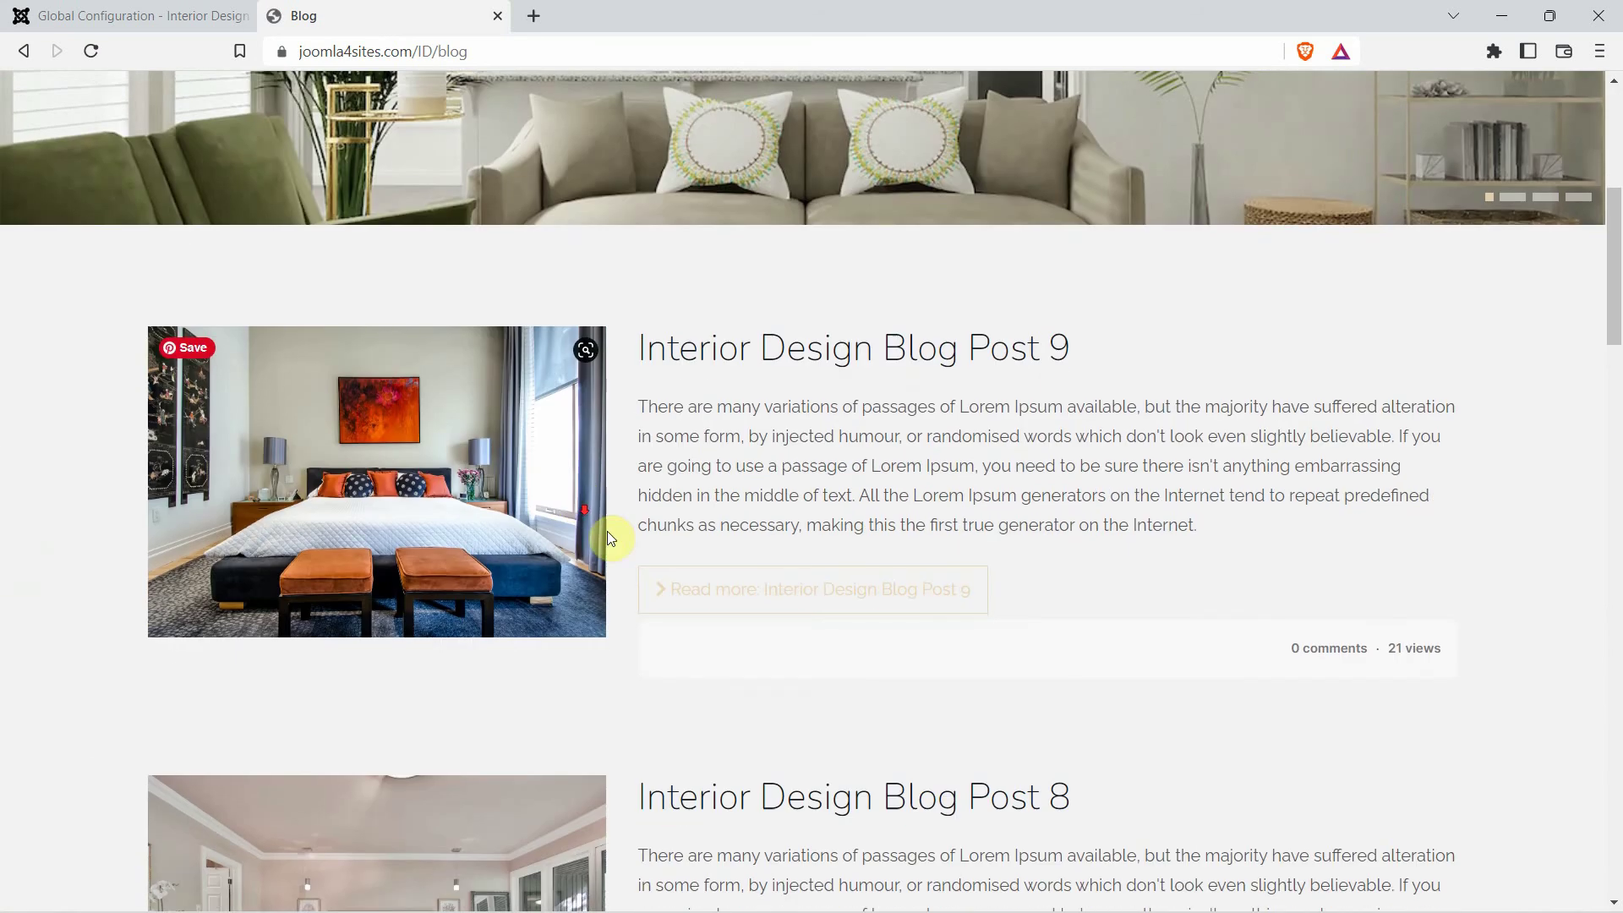
click(817, 590)
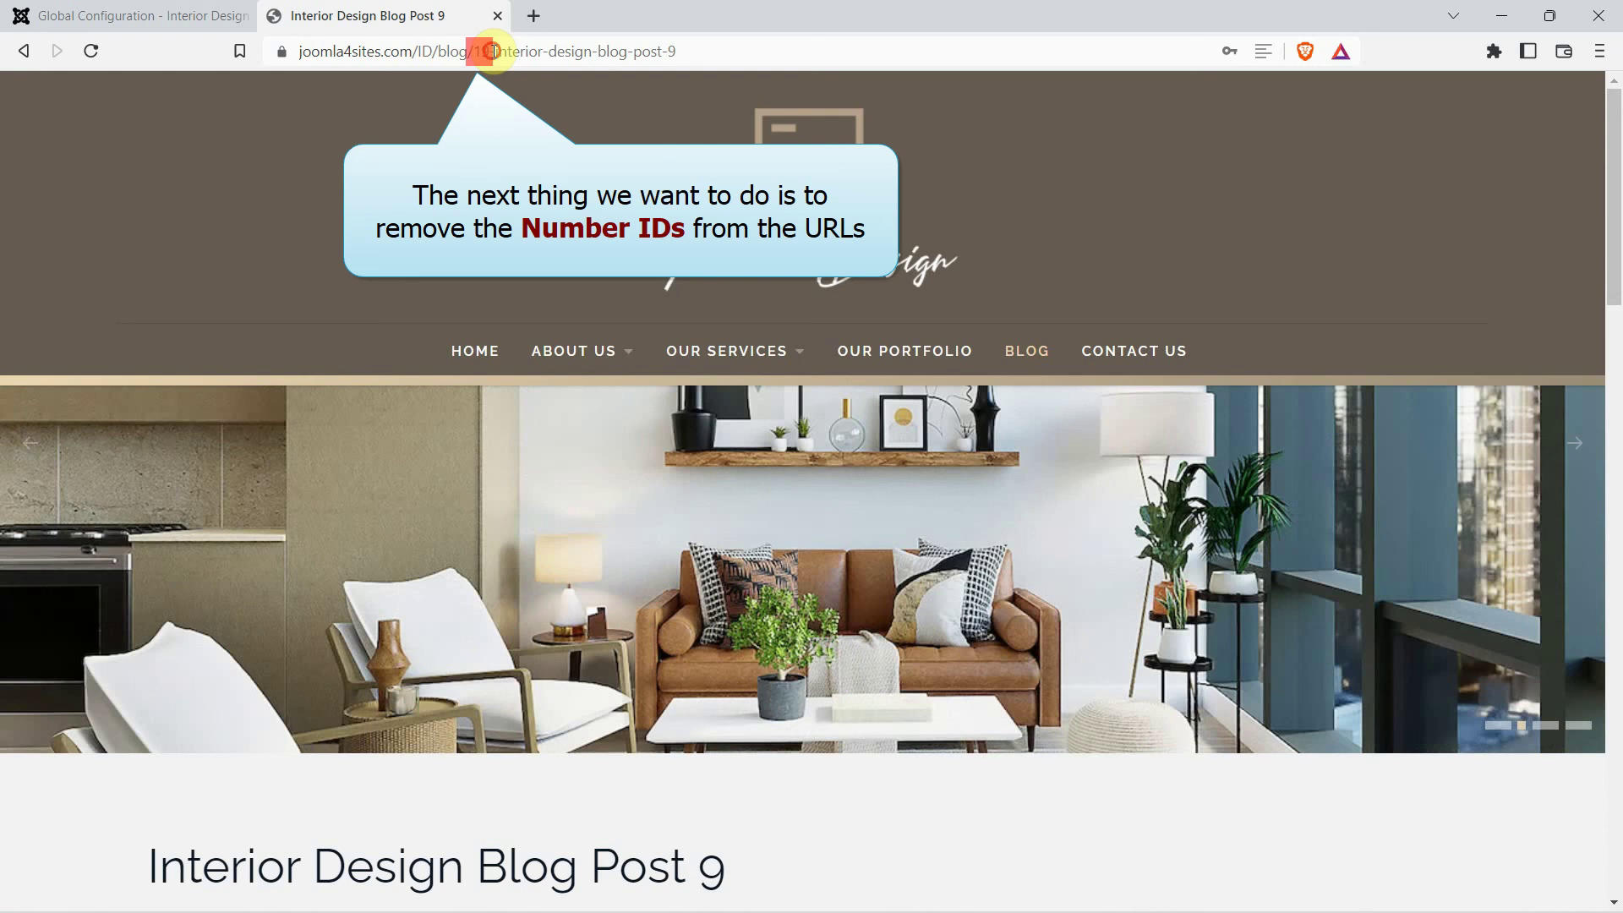
click(483, 51)
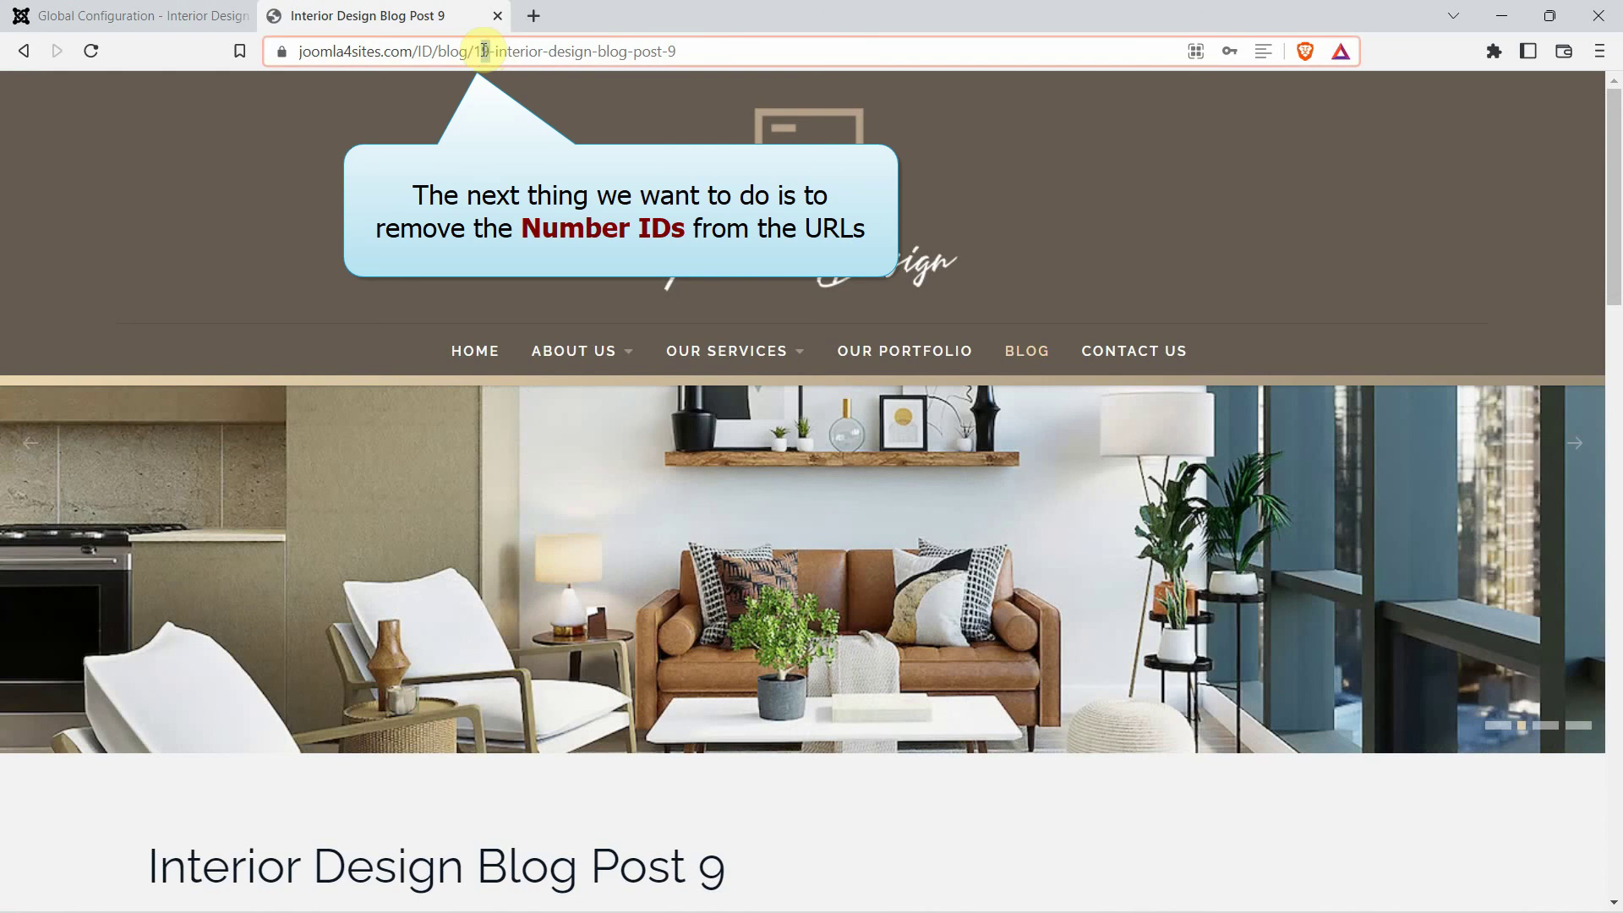
double_click(482, 50)
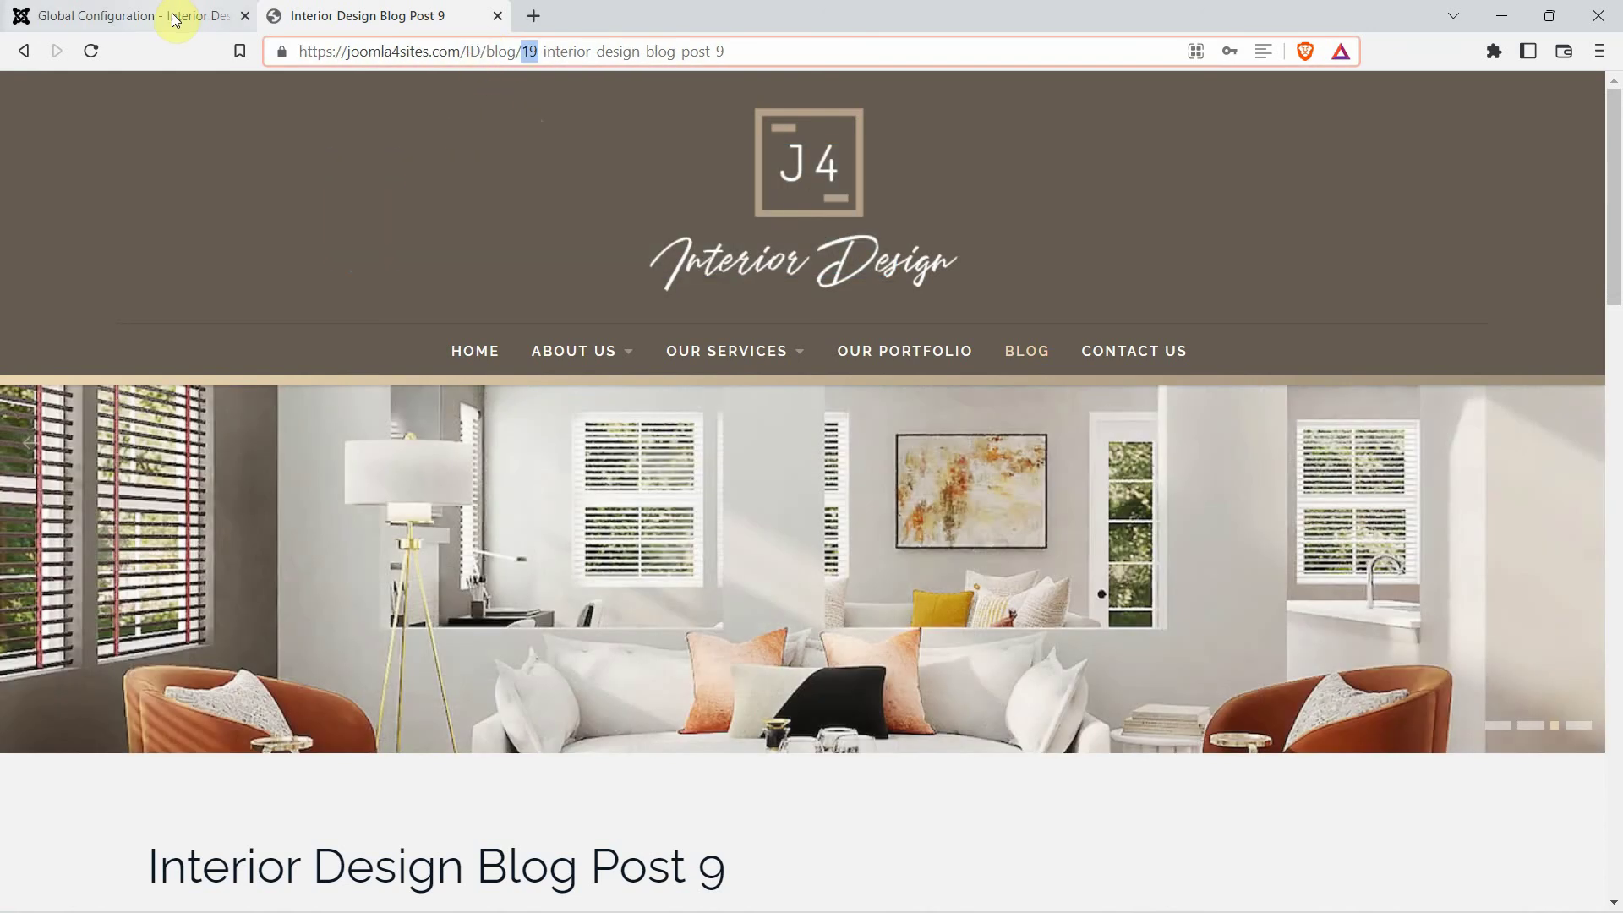
- In the Joomla administrator, enable Remove IDs from URLs in the Integration options for Articles and save the options
click(174, 19)
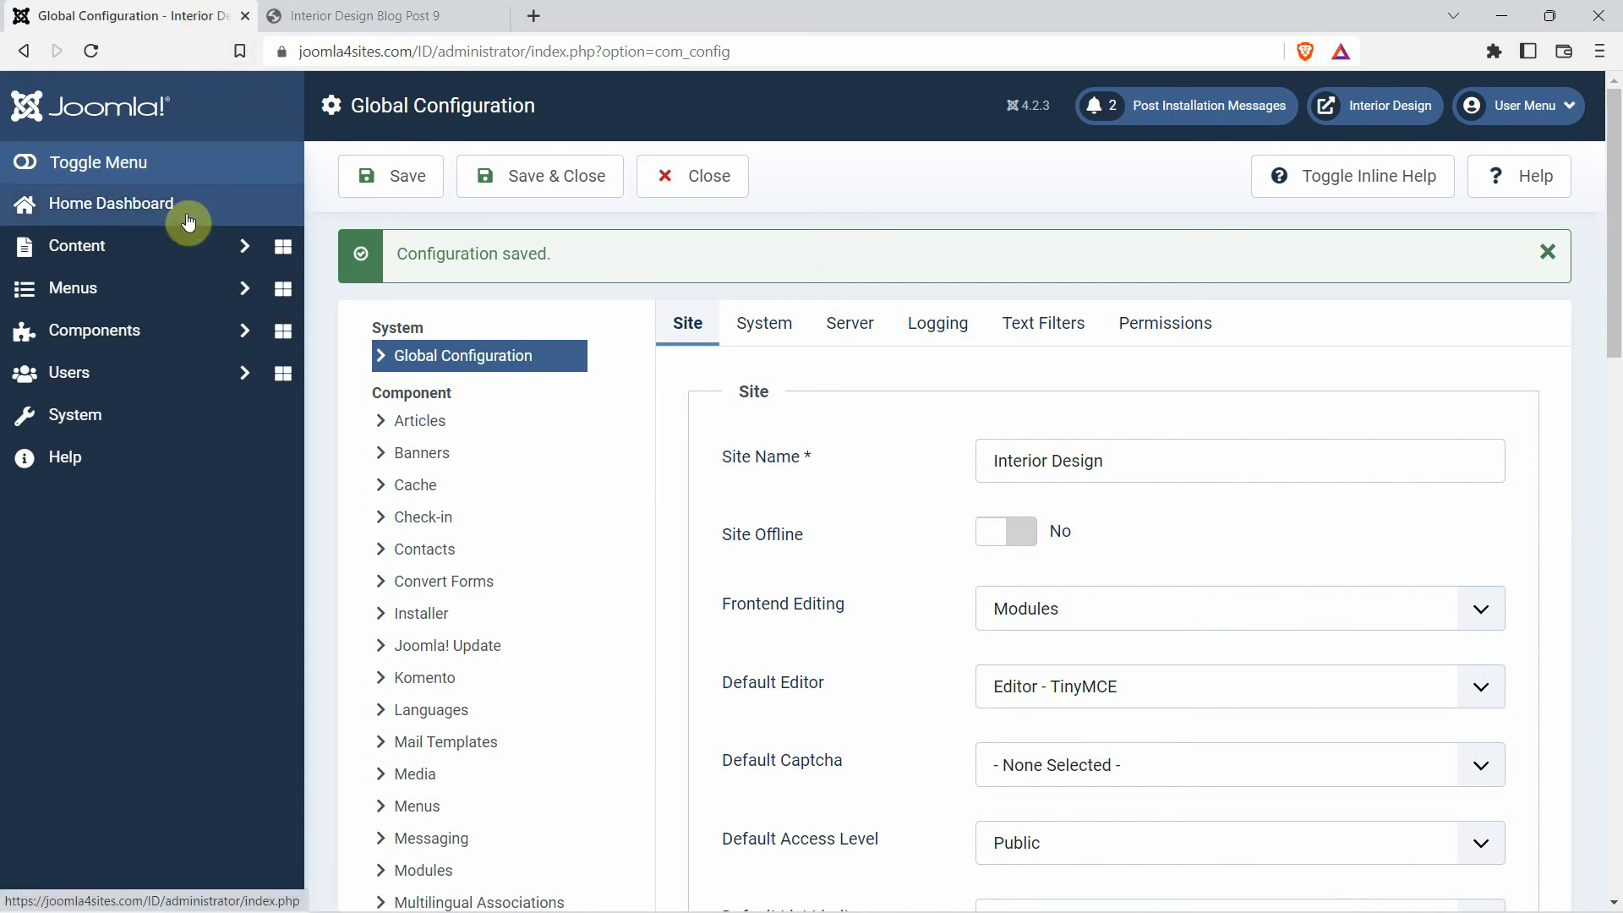
click(121, 254)
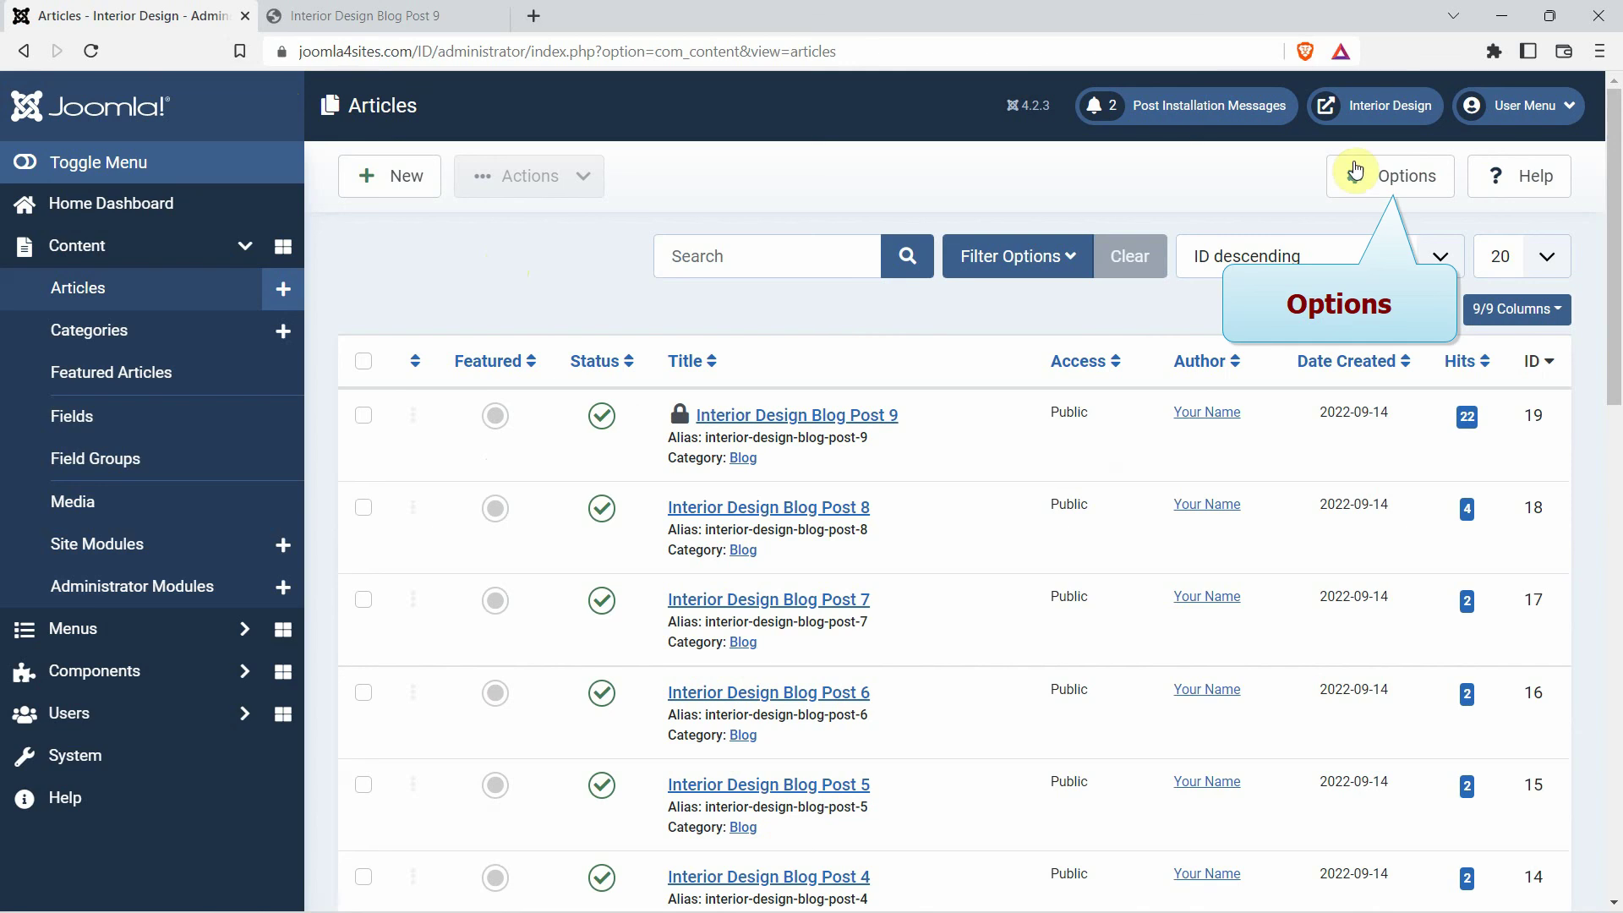
click(1391, 186)
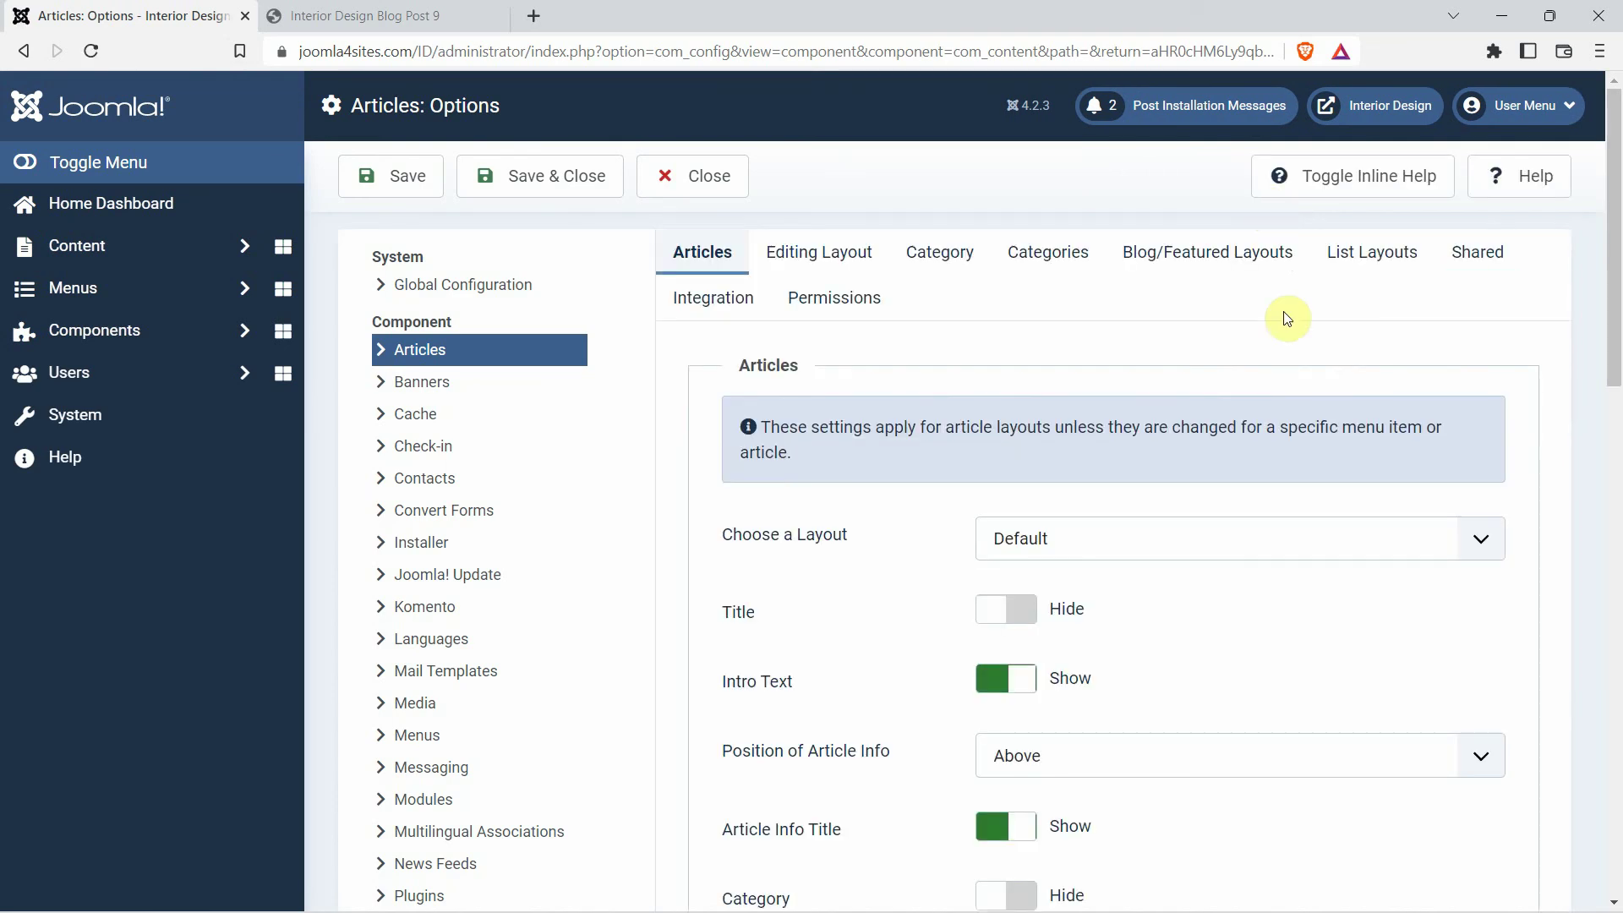
click(706, 304)
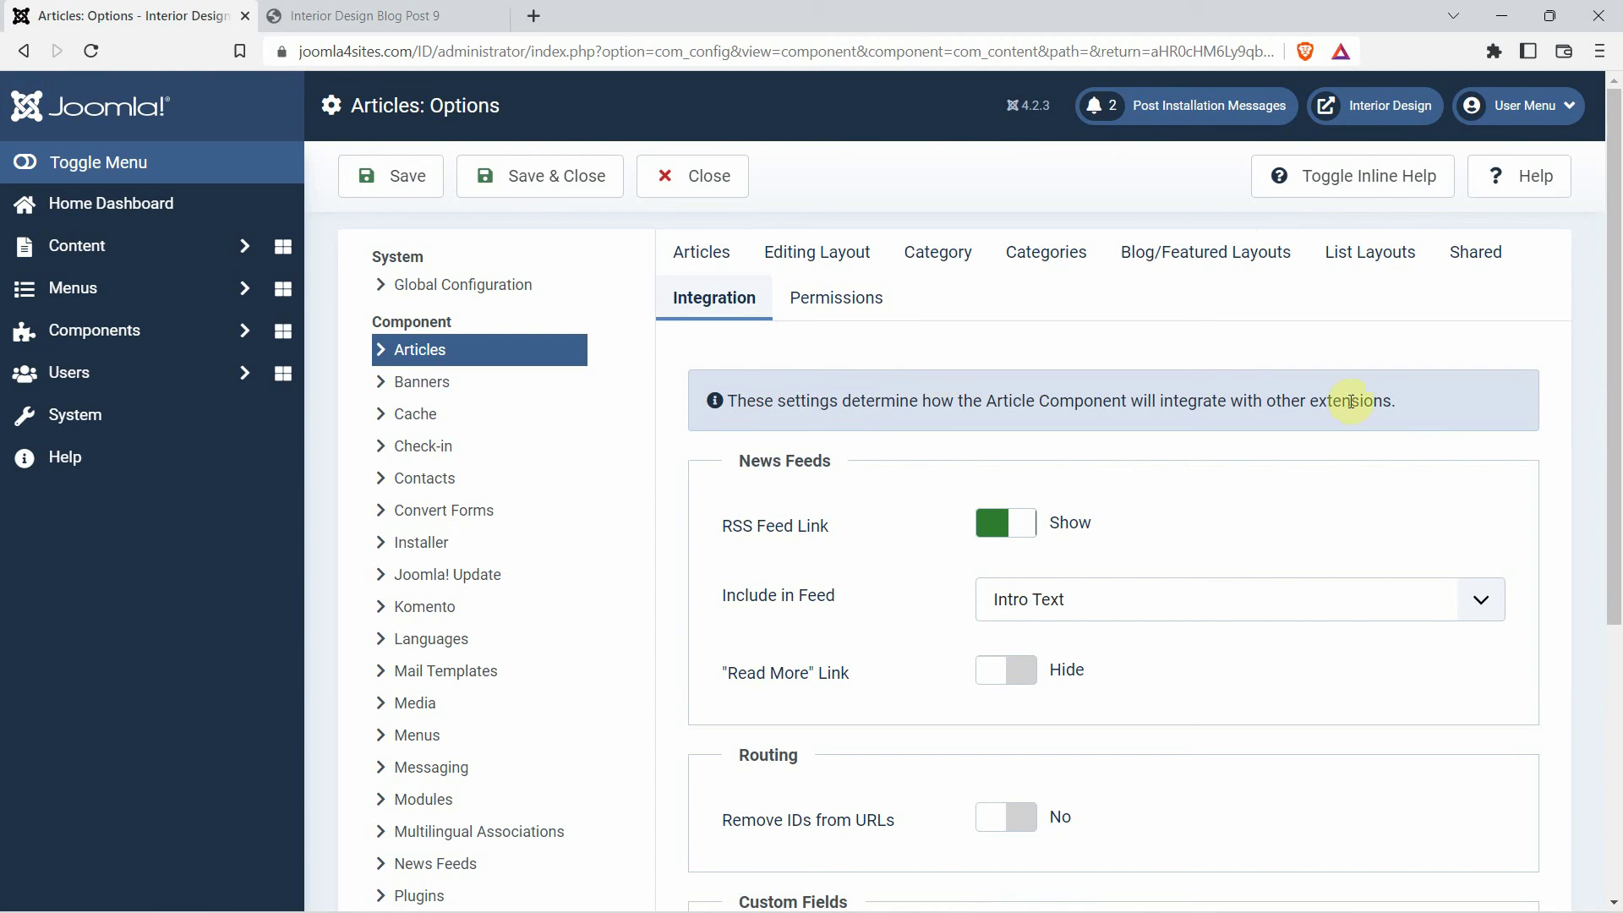
drag(1615, 310, 1610, 453)
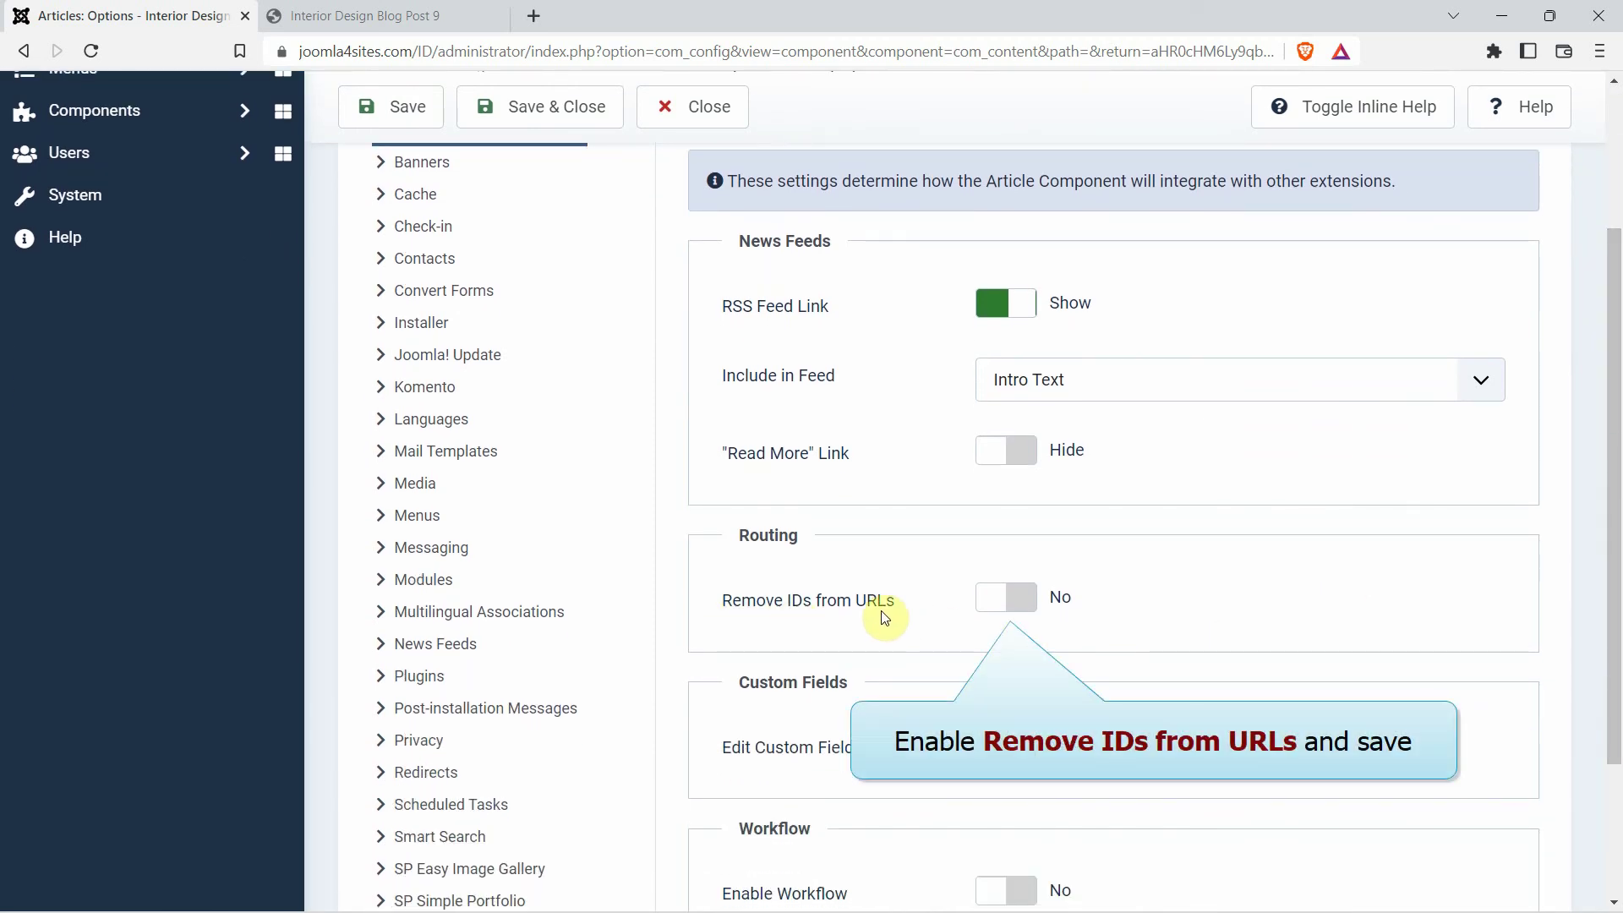
click(1018, 605)
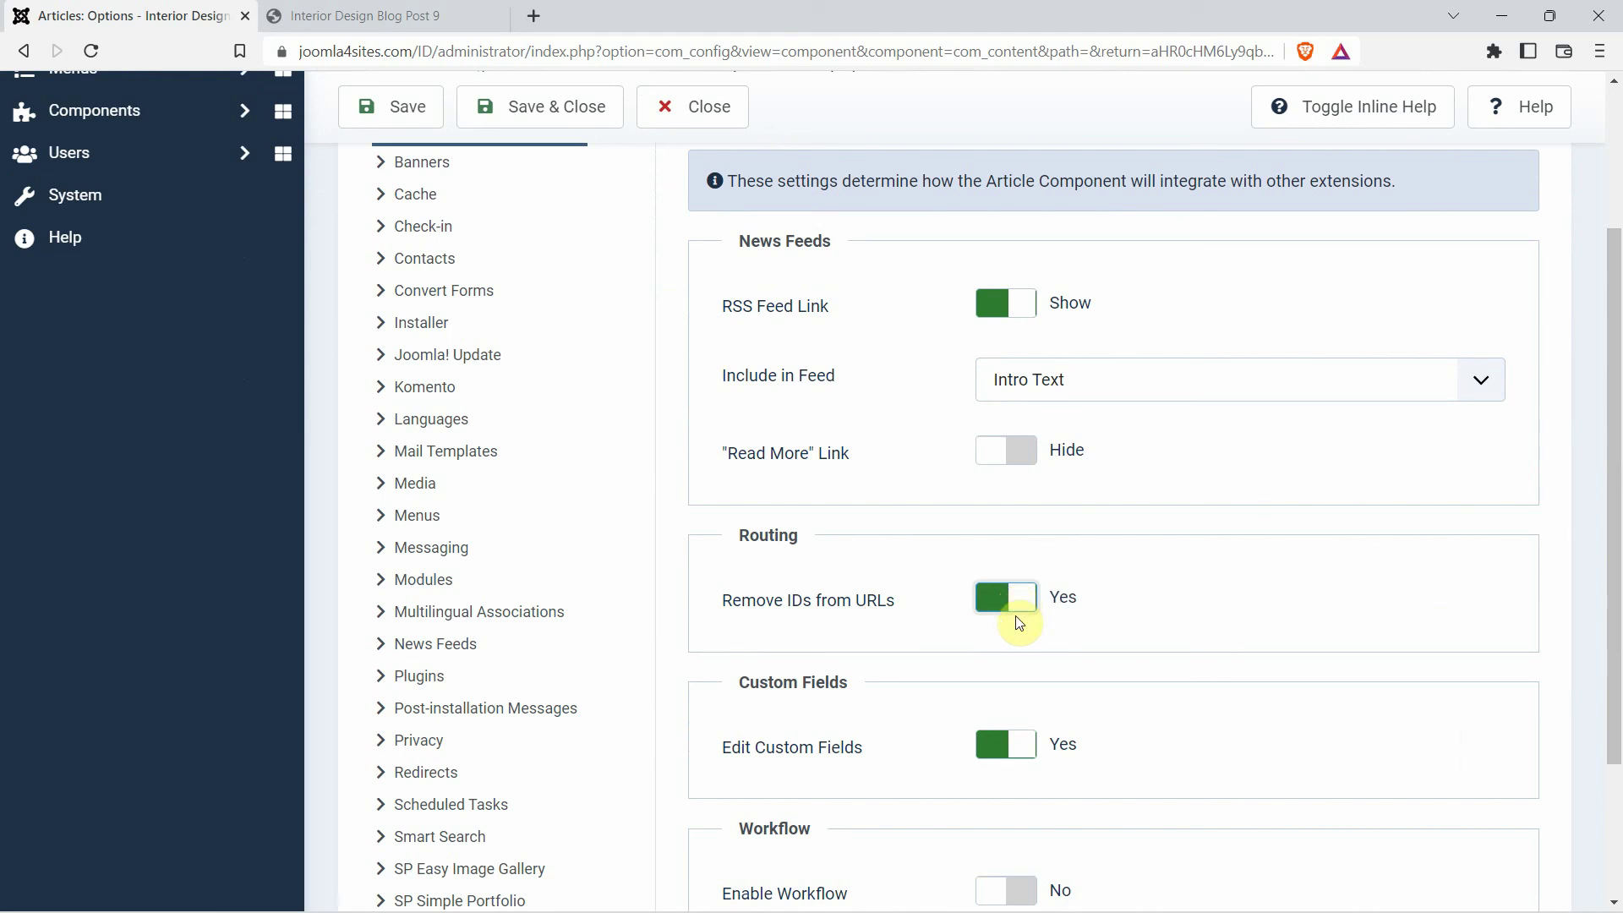
click(405, 108)
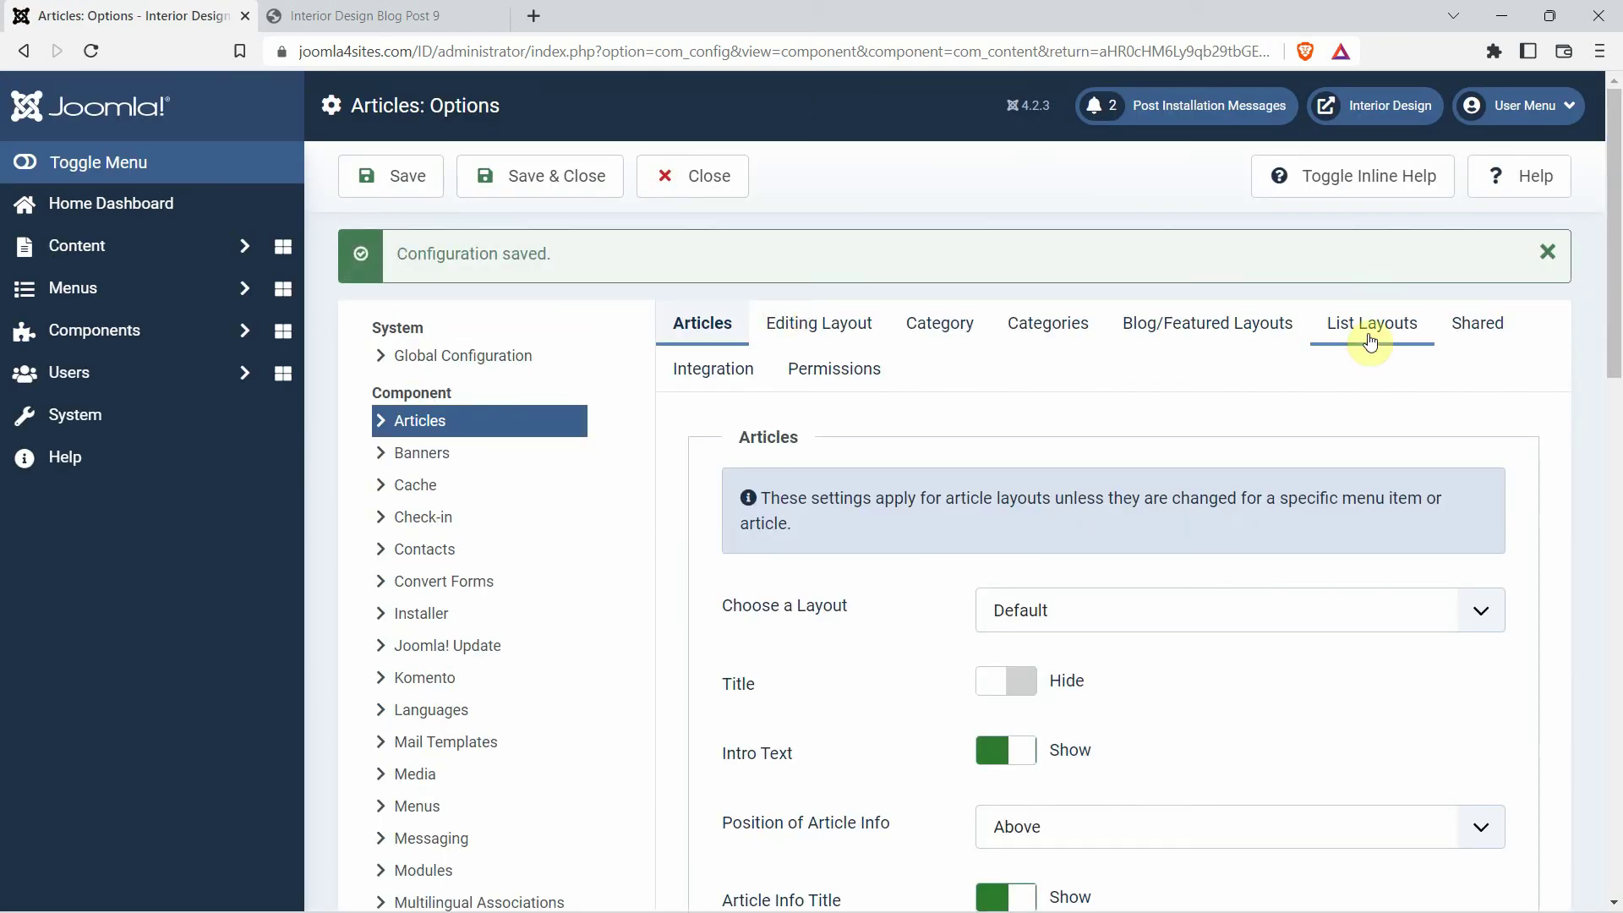
- Check the saved Remove IDs from URLs setting under Routing in the Articles Integration options
drag(1613, 269, 1616, 229)
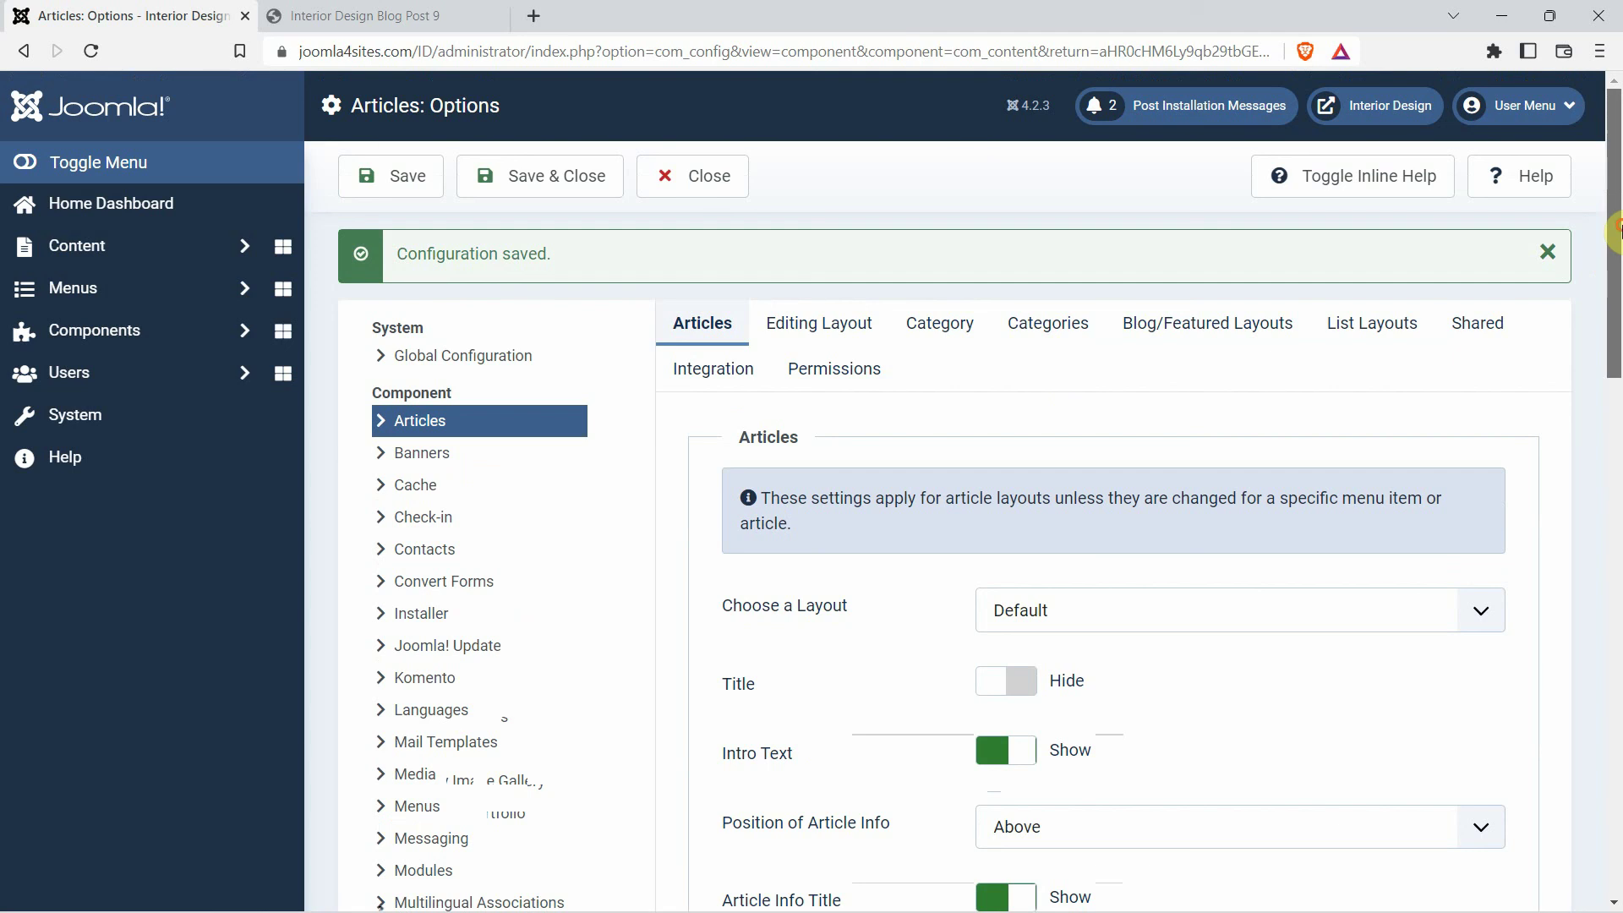
click(724, 371)
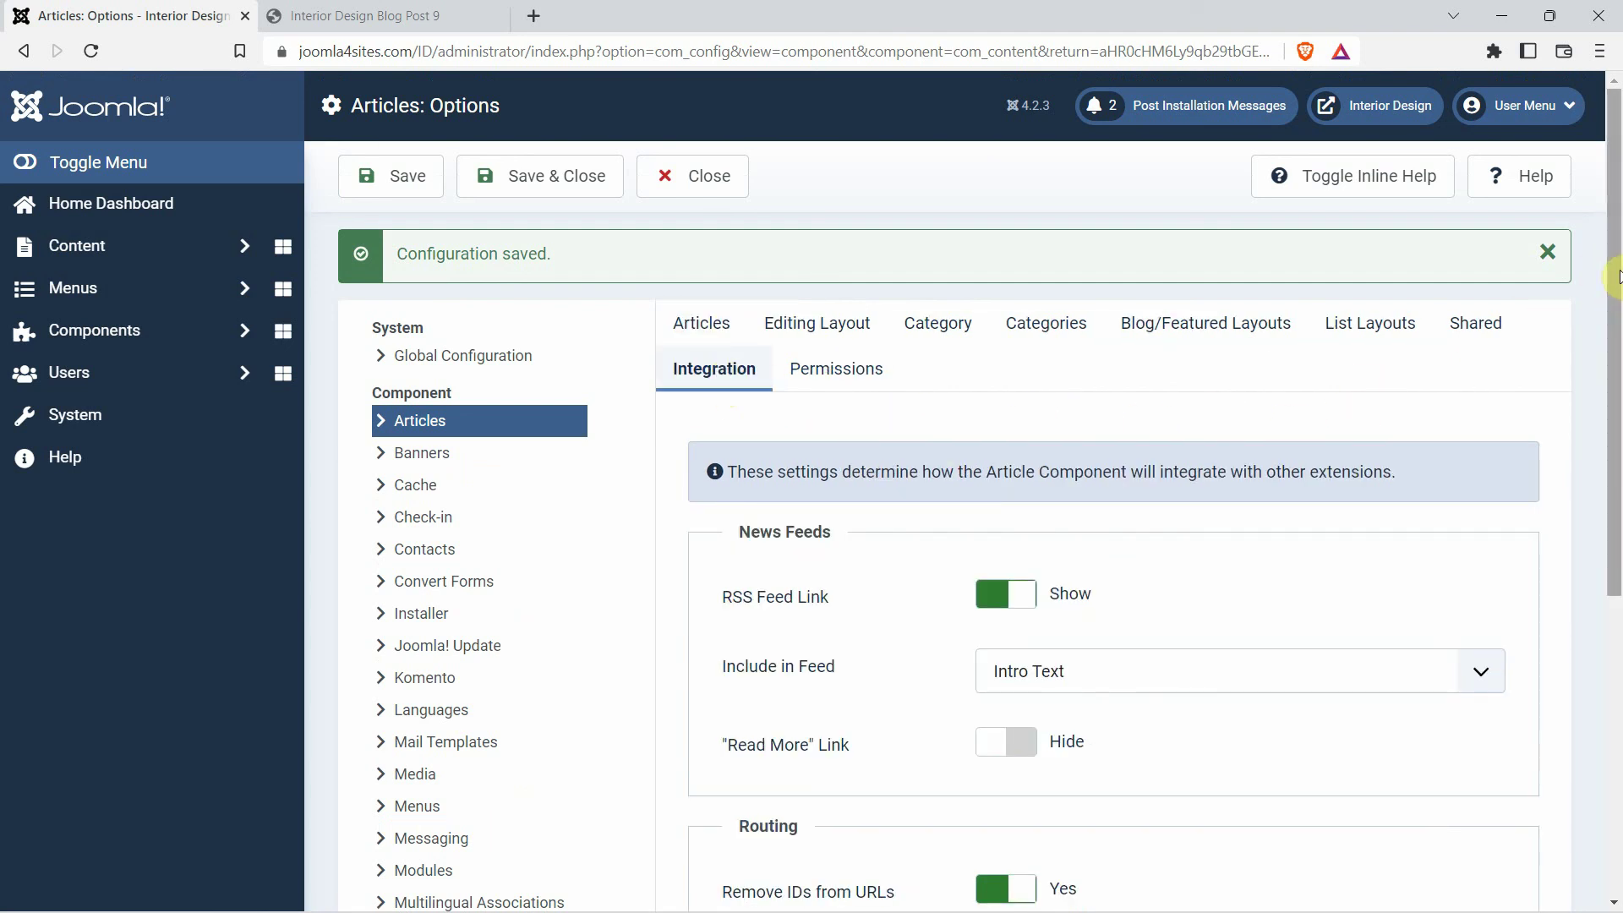
drag(1616, 279, 1616, 399)
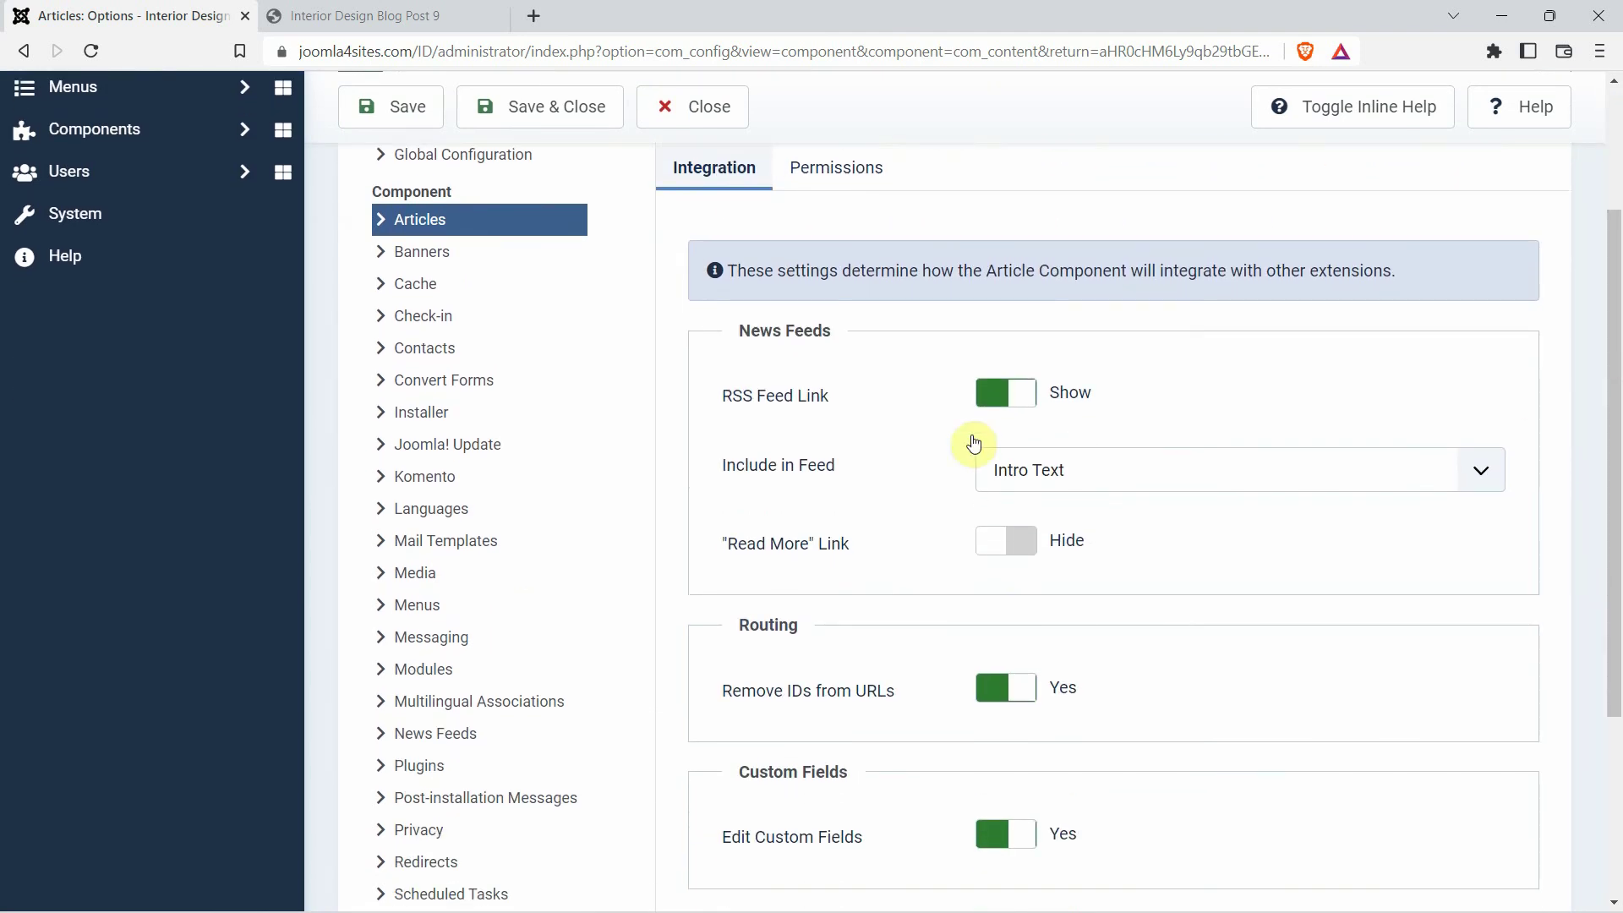
- Return to the live site's Blog page and reopen Interior Design Blog Post 9 to check its URL
click(394, 16)
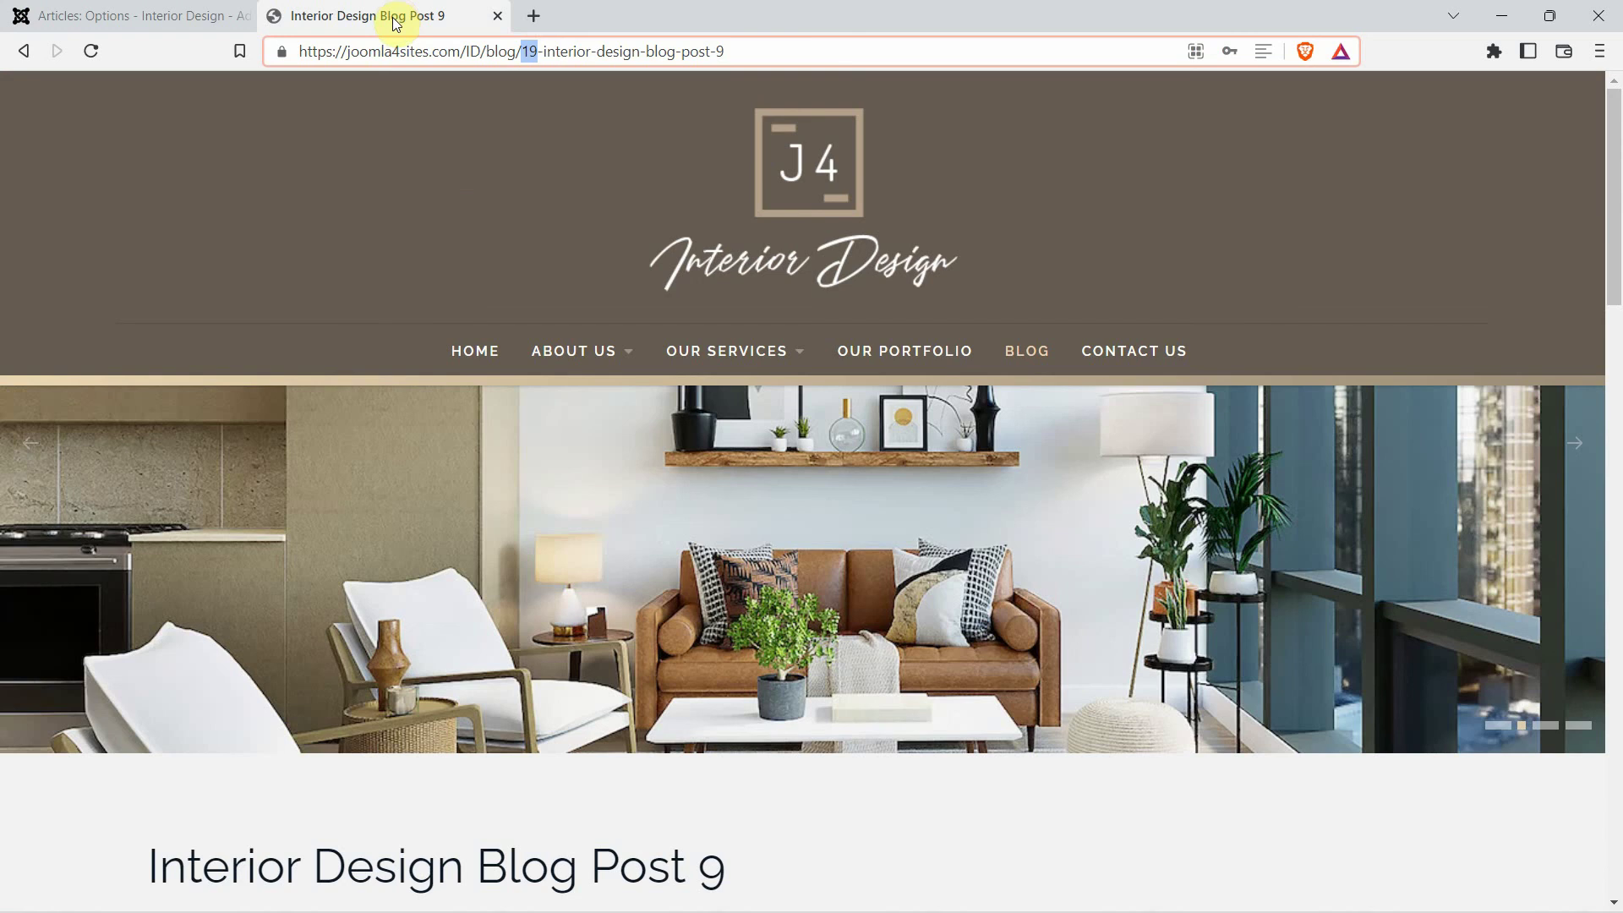
click(1023, 361)
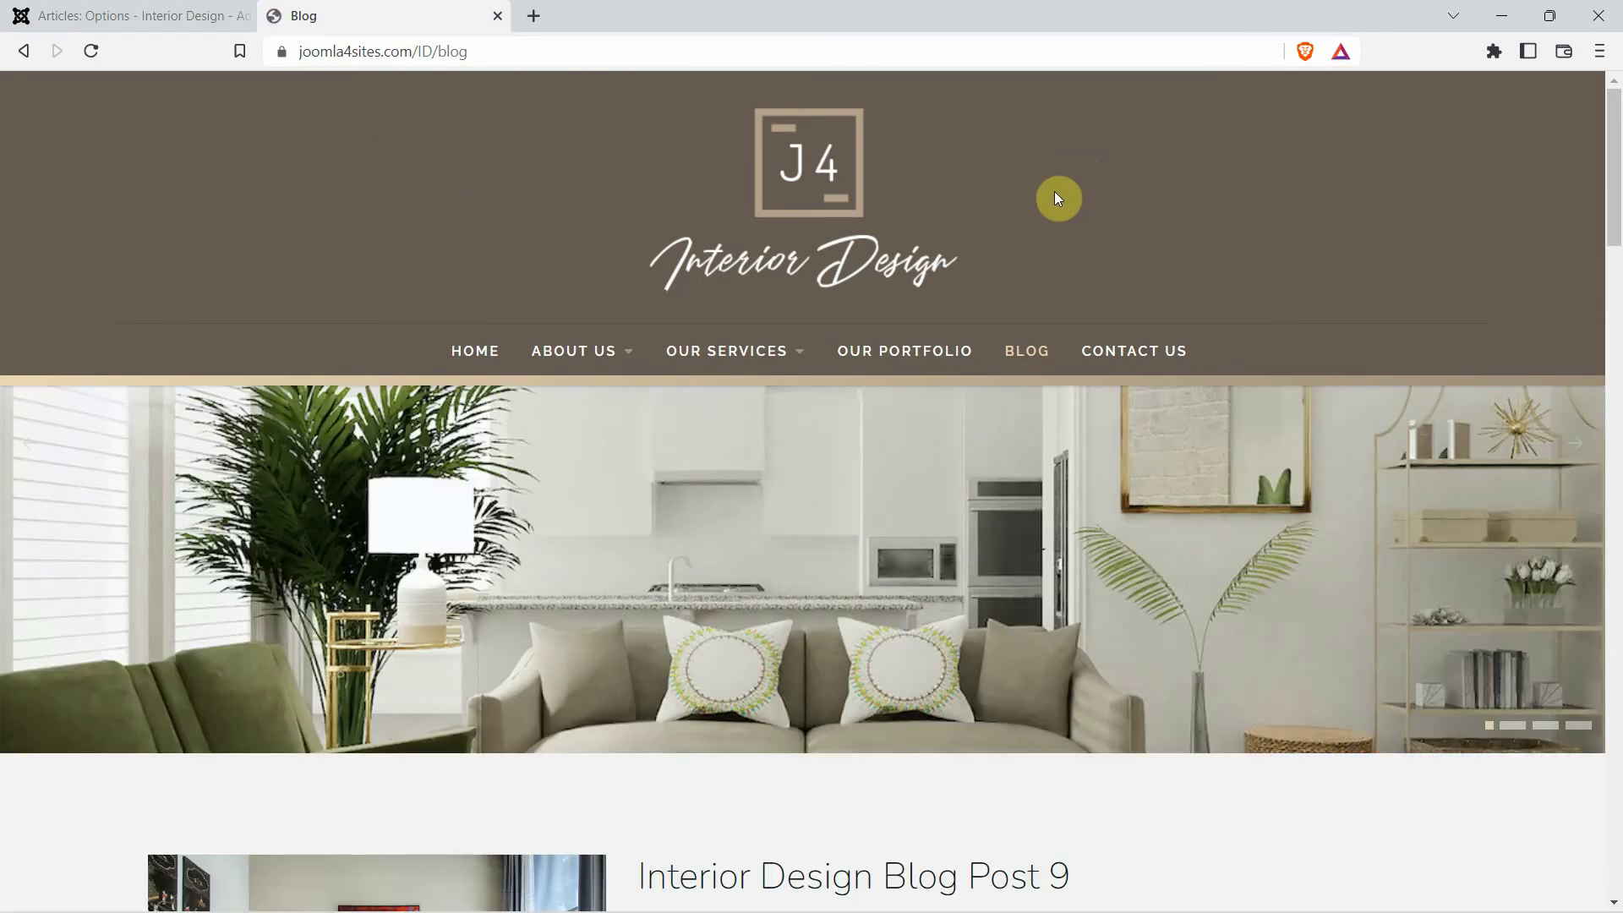
mouse_move(904, 350)
scroll(879, 443, down, 6)
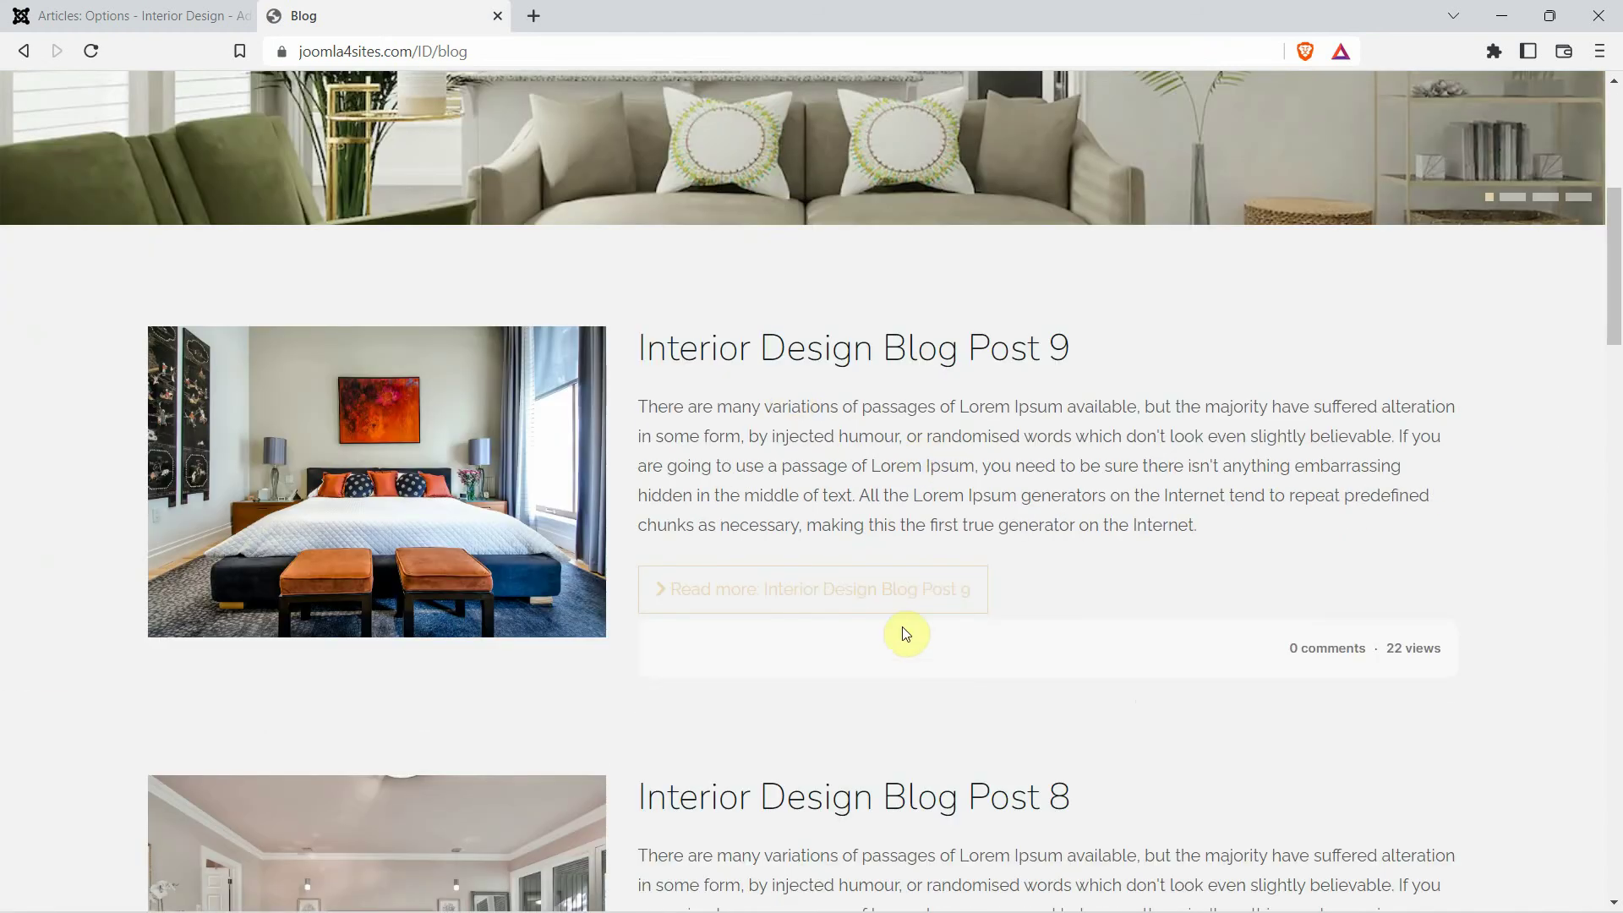
click(952, 588)
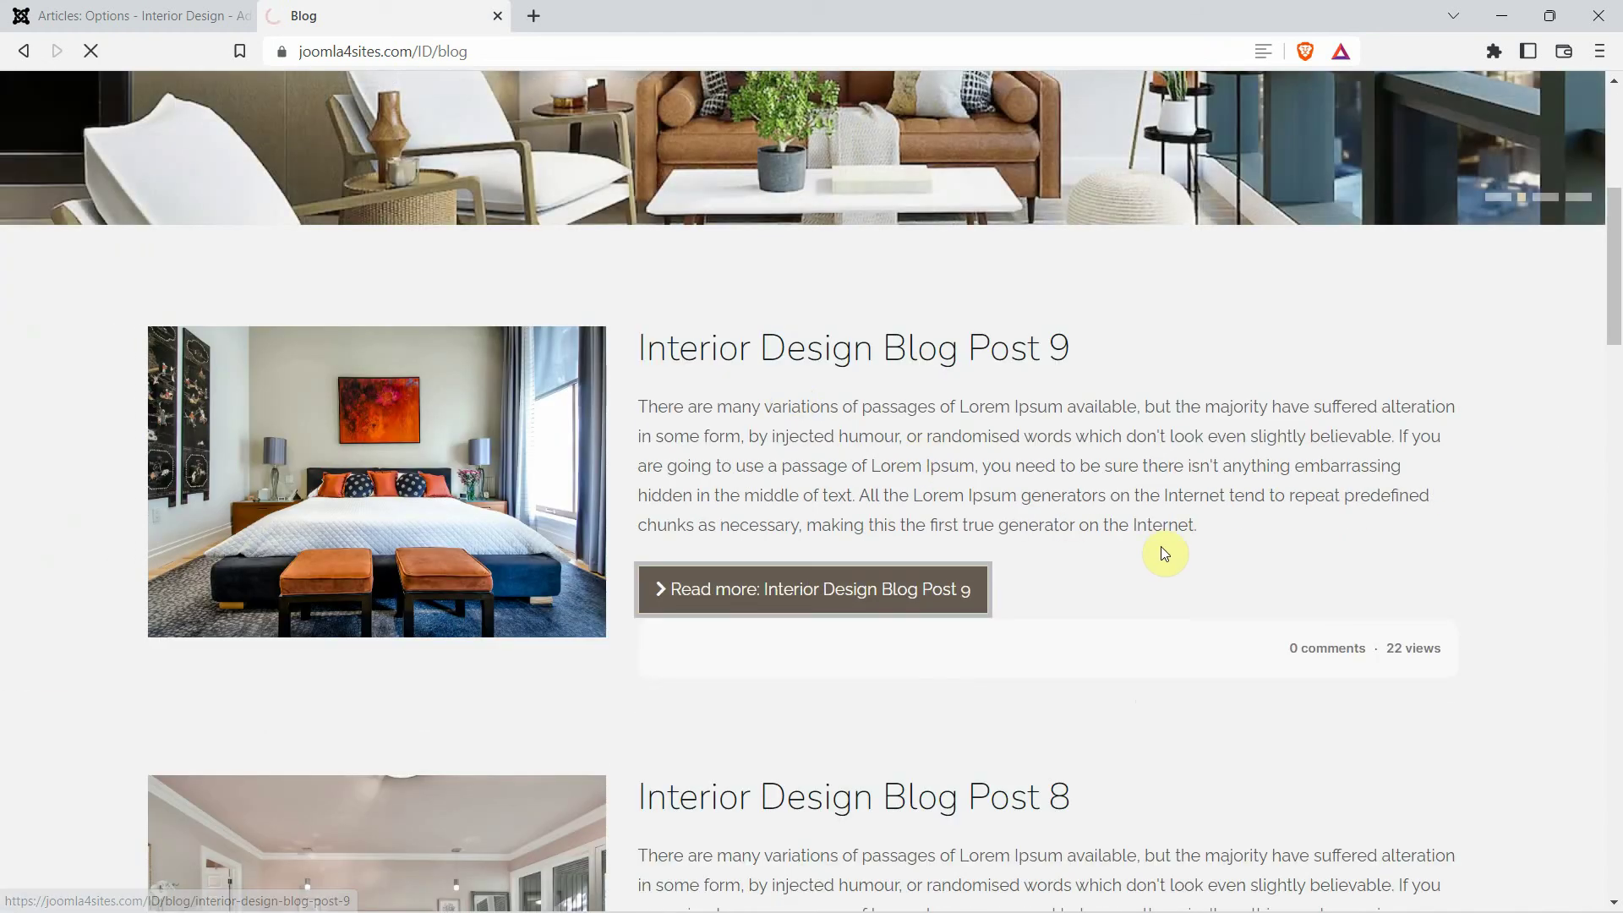